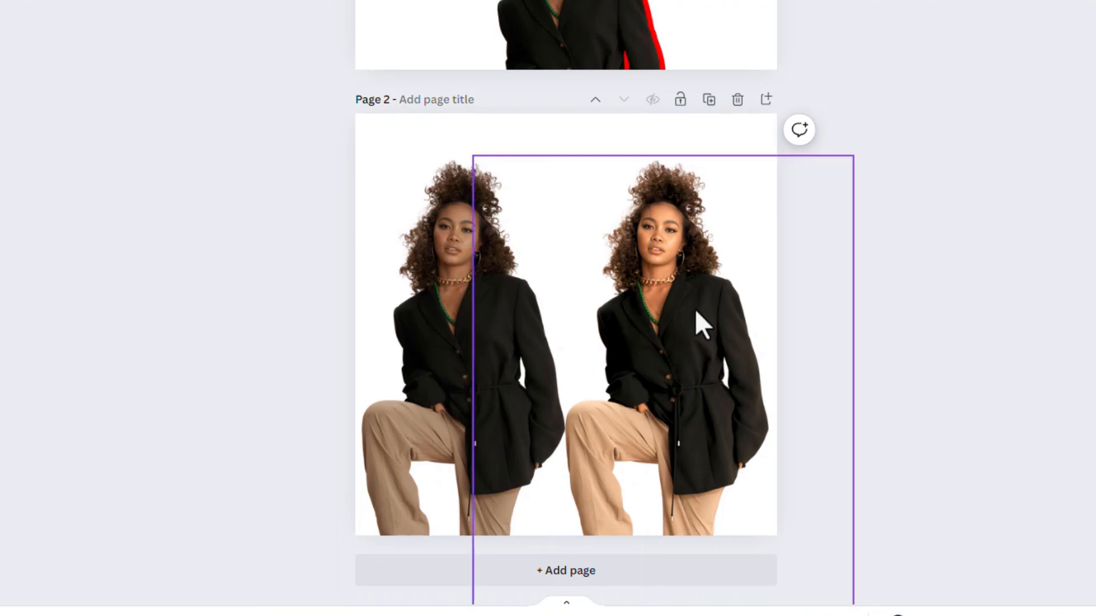
Delete the brighter copy of the woman's photo on page 2 and move the remaining photo to the horizontal centre of the page.
click(695, 324)
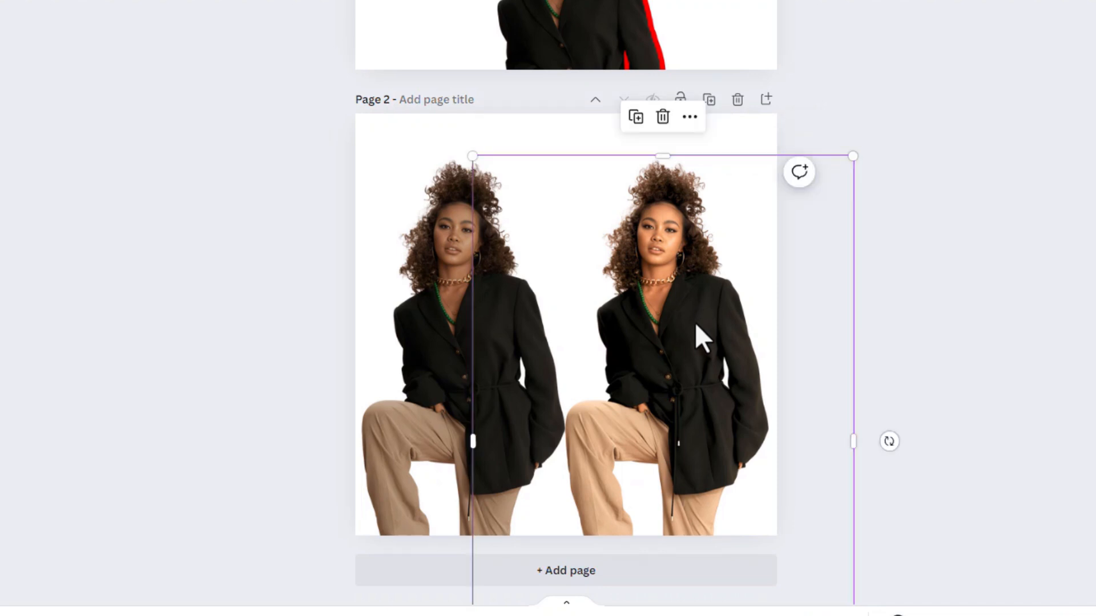
key(Delete)
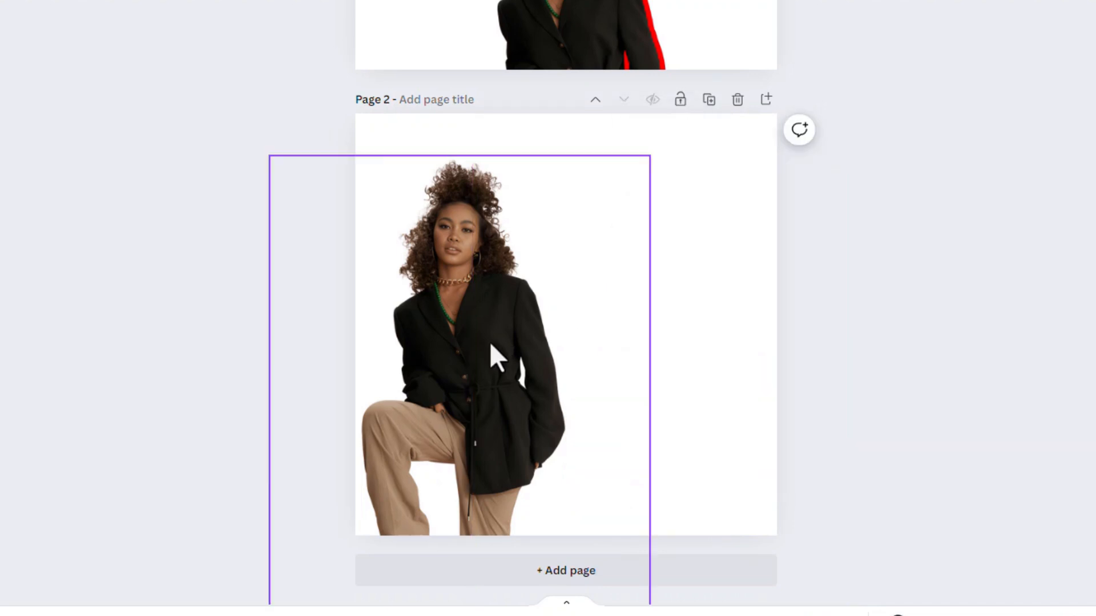
drag(489, 355, 619, 369)
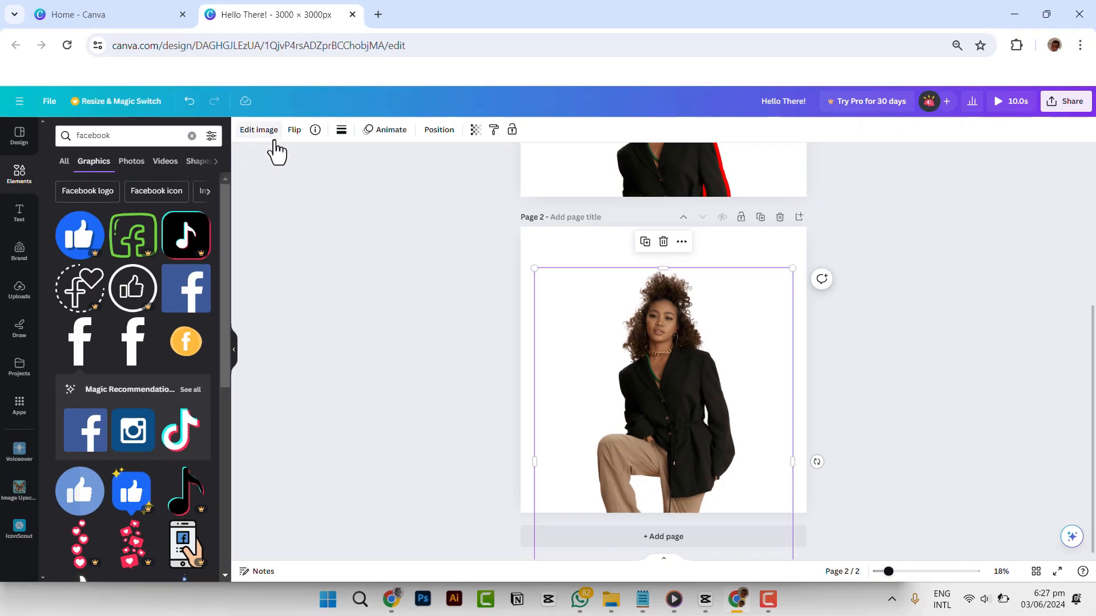
Open the image adjustments for the photo on page 2 and set Blacks to 15.
click(259, 130)
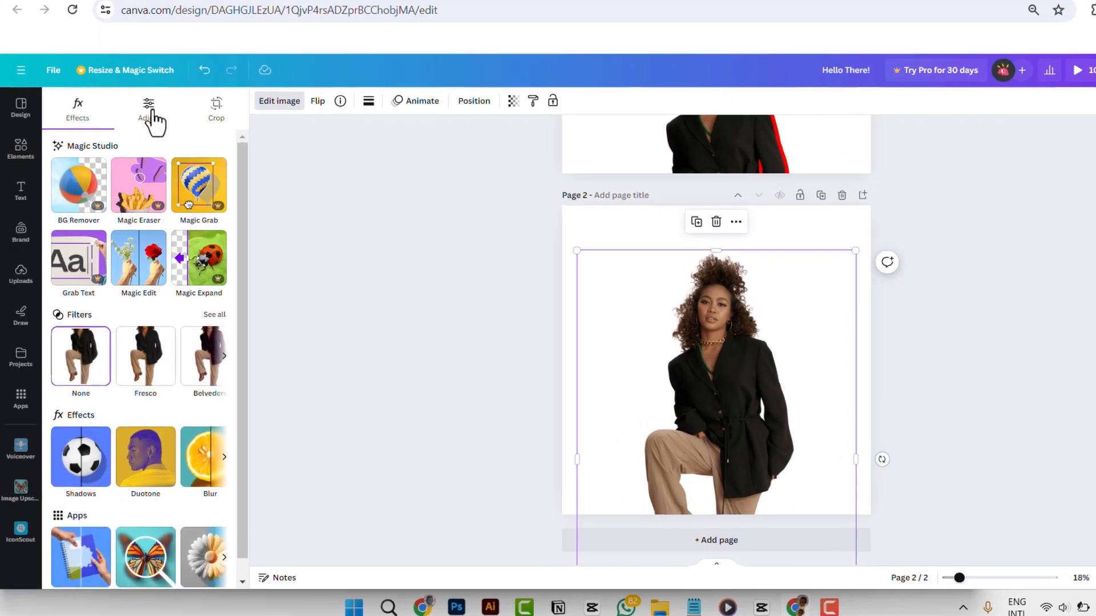
click(151, 117)
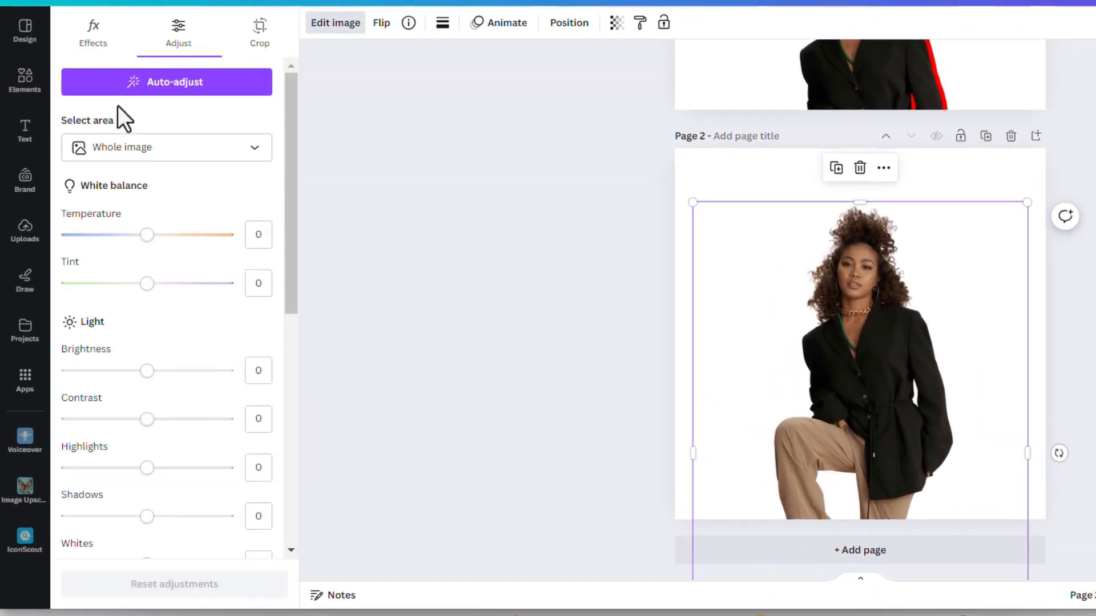
scroll(177, 330, down, 3)
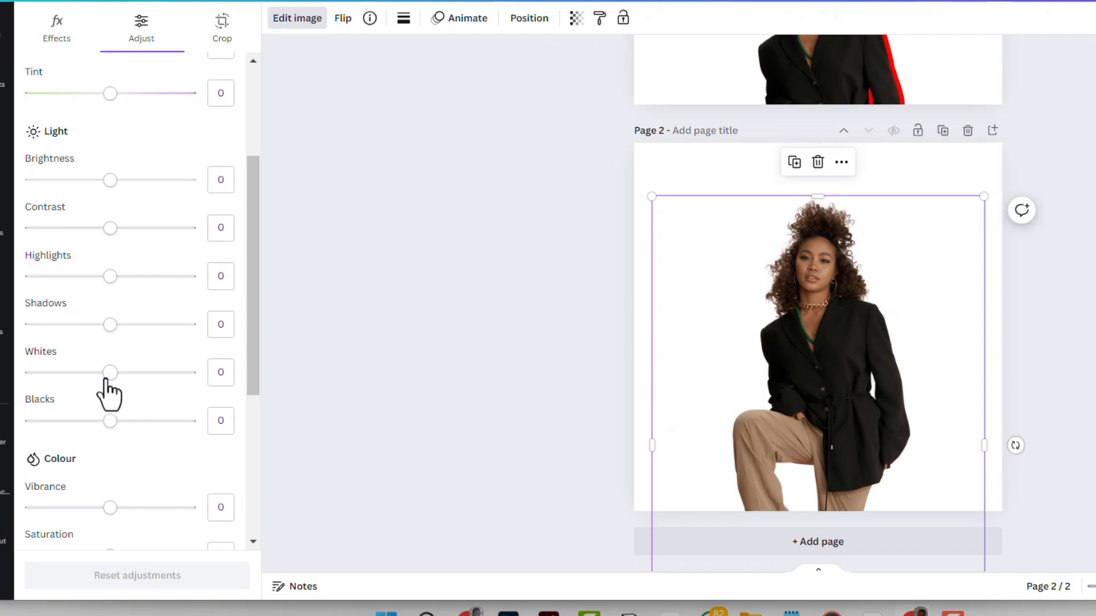
mouse_move(110, 427)
mouse_down()
mouse_move(57, 449)
mouse_move(110, 429)
mouse_up()
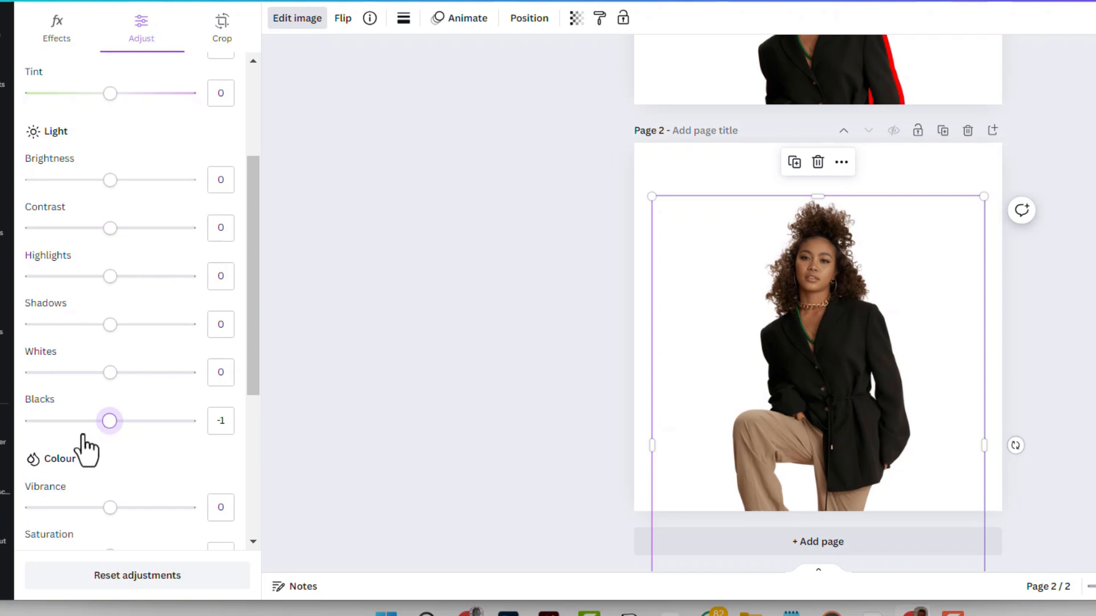
drag(84, 437, 122, 467)
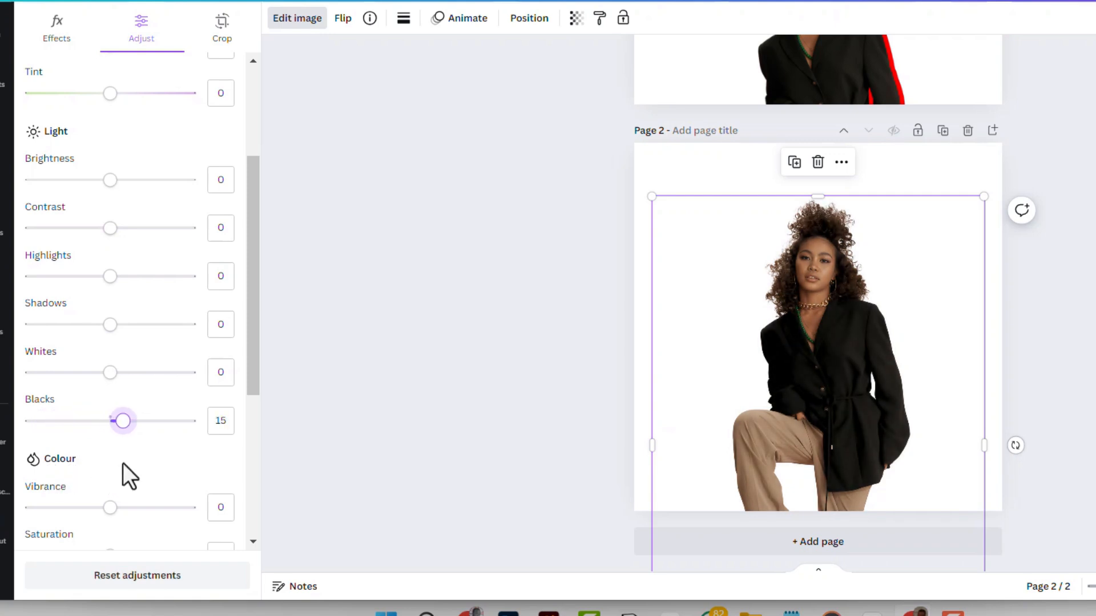
Set the photo's light adjustments to Whites 47, Shadows 41, Highlights 39 and Contrast 19.
drag(110, 372, 151, 399)
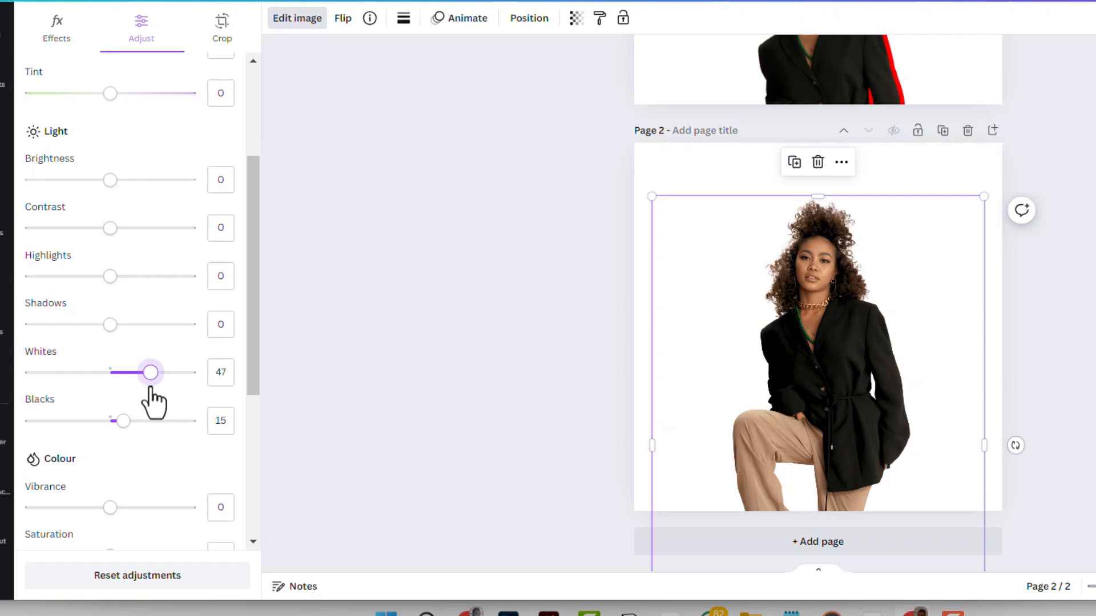
drag(106, 326, 145, 352)
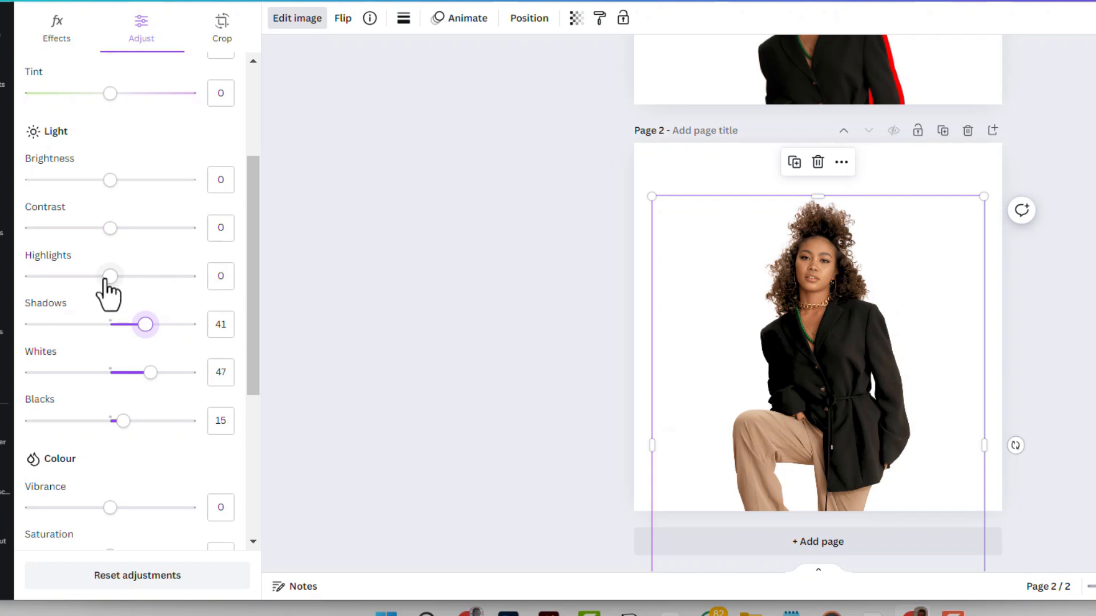
drag(106, 279, 142, 287)
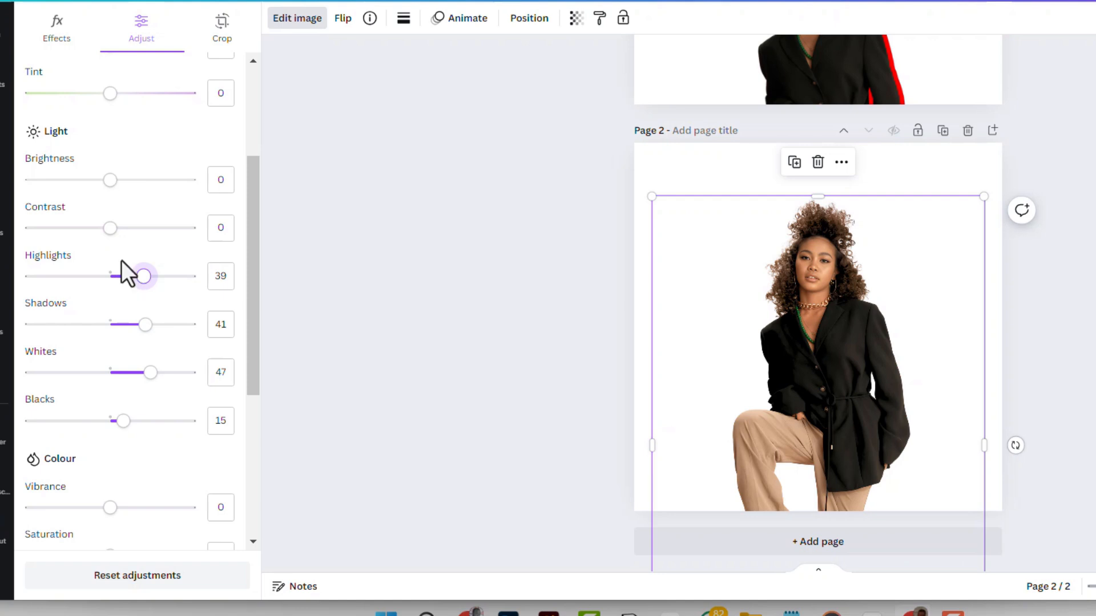
scroll(172, 326, up, 2)
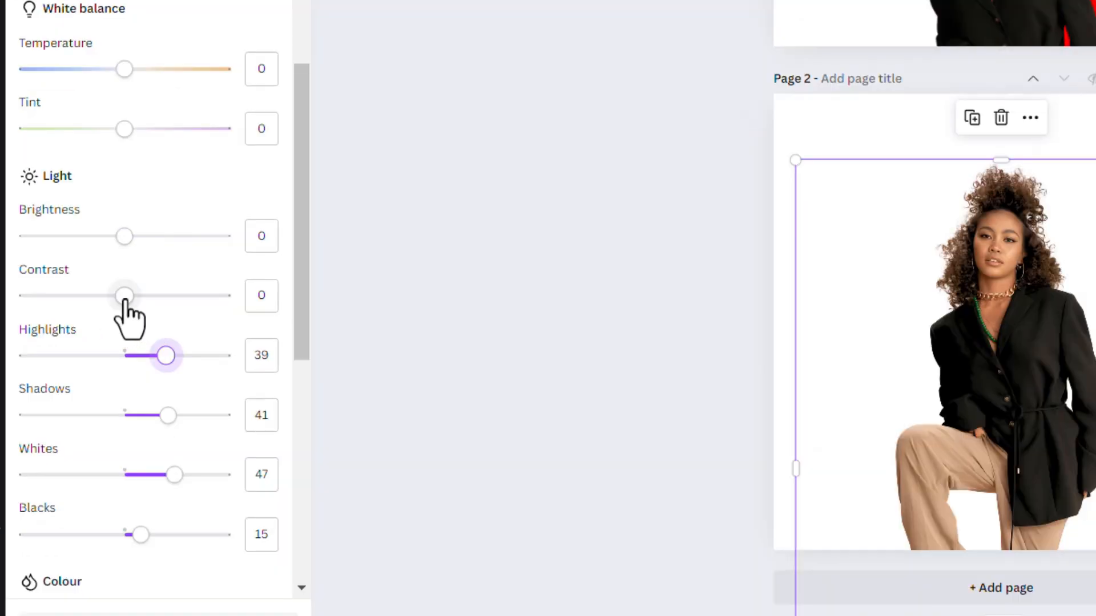
drag(111, 307, 126, 332)
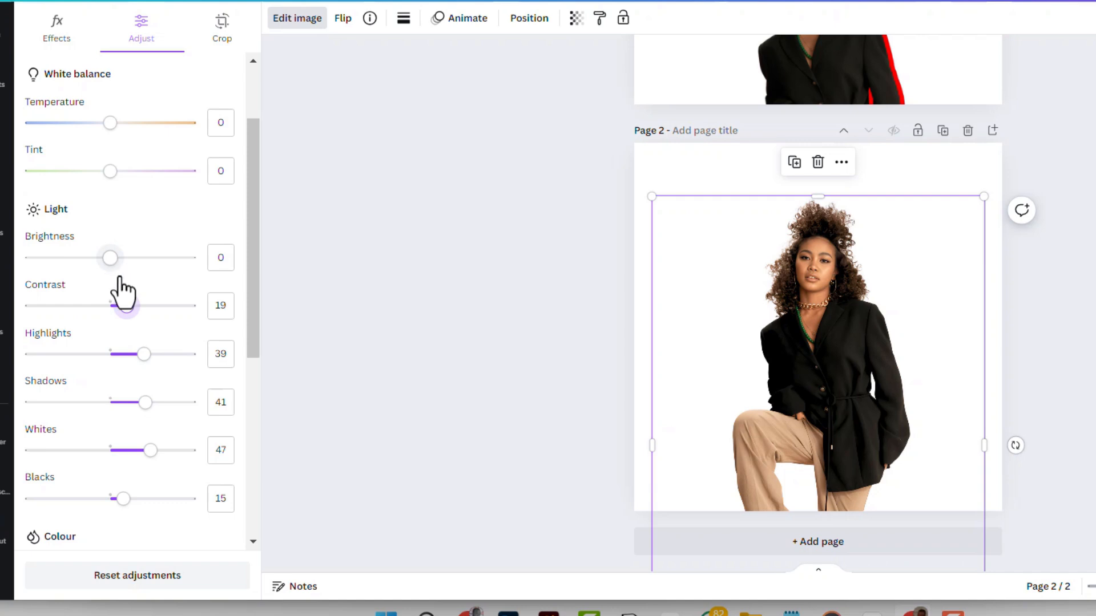
Set the photo's Vibrance to 37, keeping the overall colour Saturation at 0.
scroll(118, 312, down, 5)
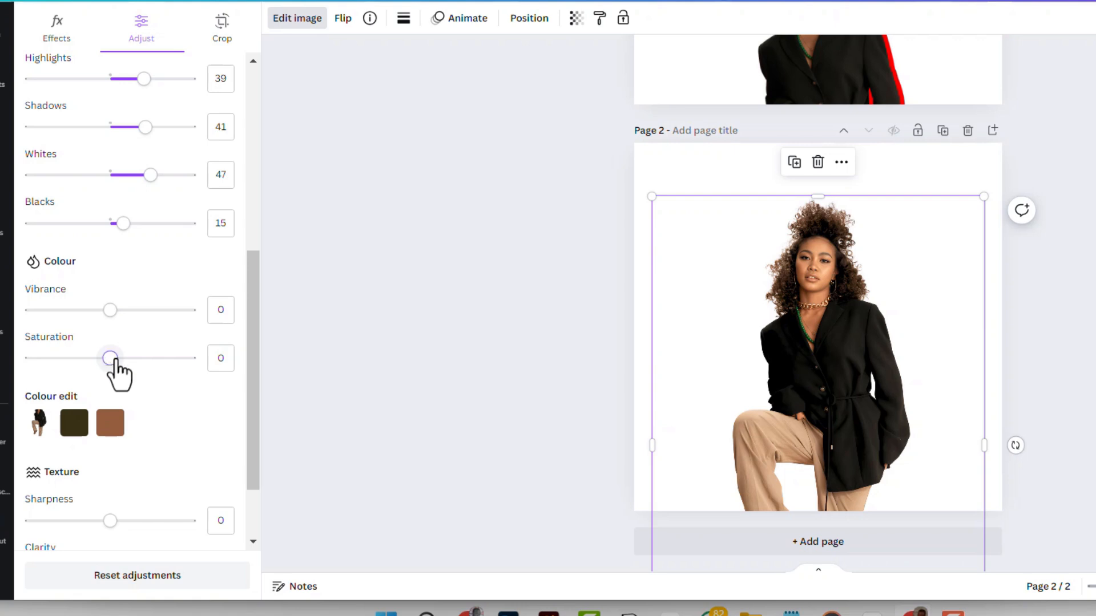
mouse_move(110, 358)
mouse_down()
mouse_move(180, 358)
mouse_move(108, 359)
mouse_up()
drag(111, 310, 141, 310)
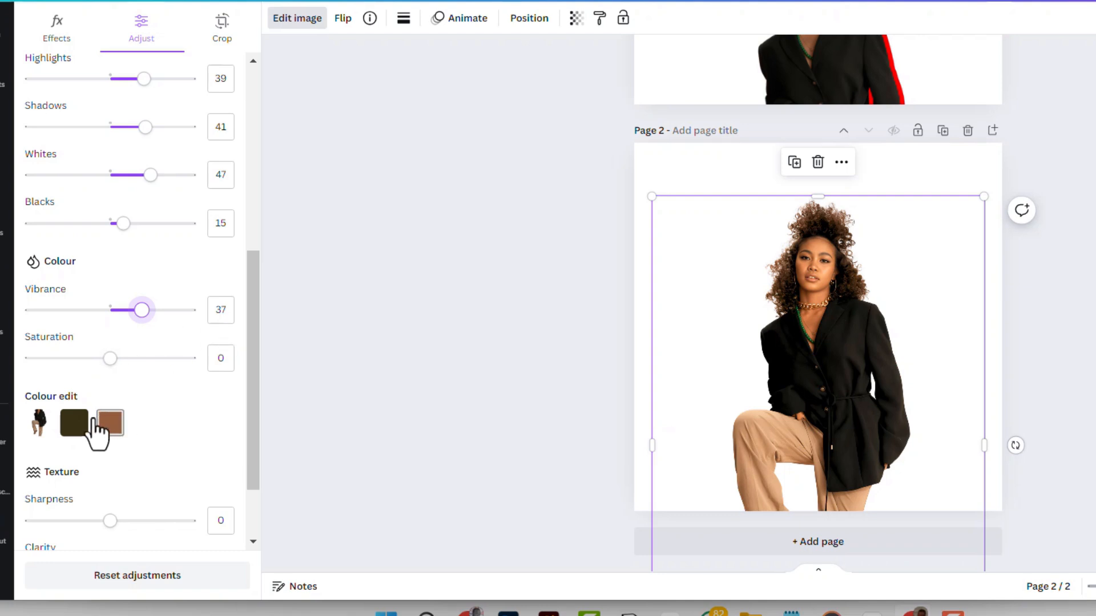
Try a Hue of -6 on the photo's dark colour in Colour edit, and reset it to 0.
scroll(182, 381, down, 2)
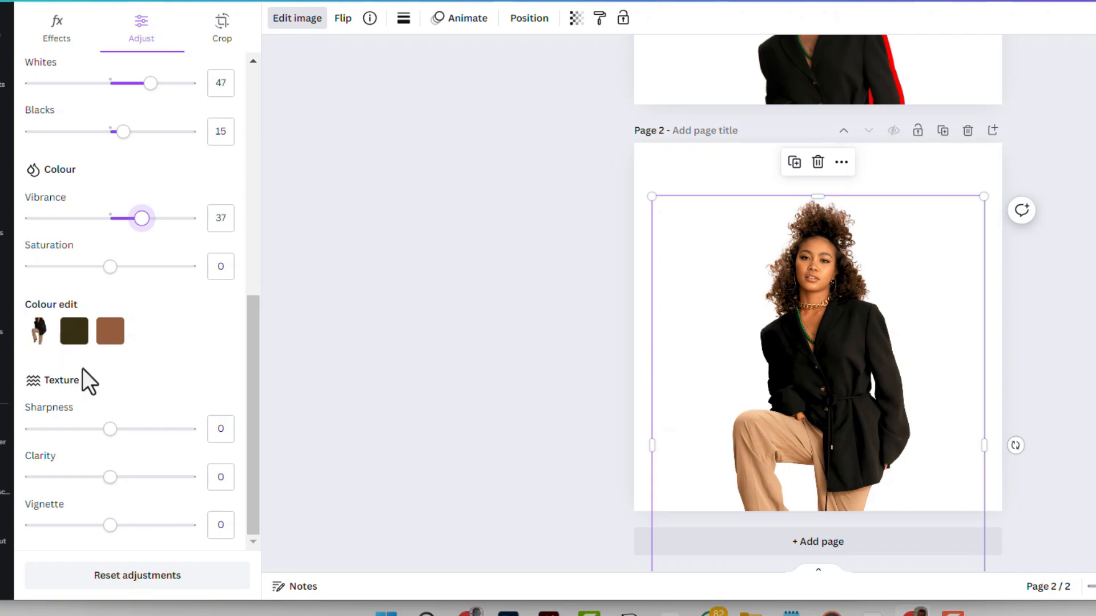
click(70, 337)
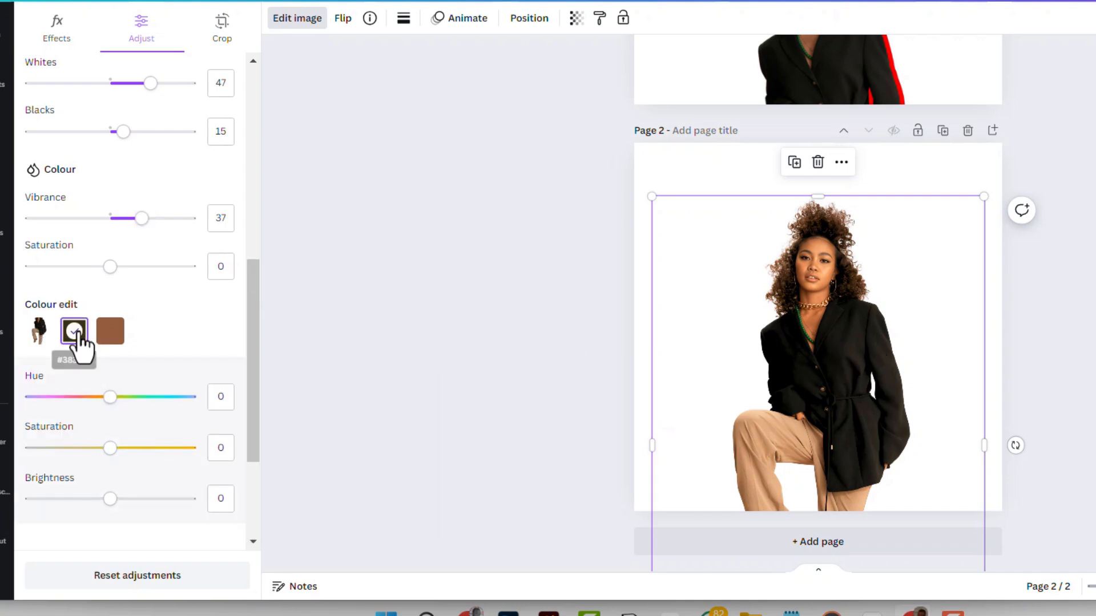
drag(112, 398, 105, 432)
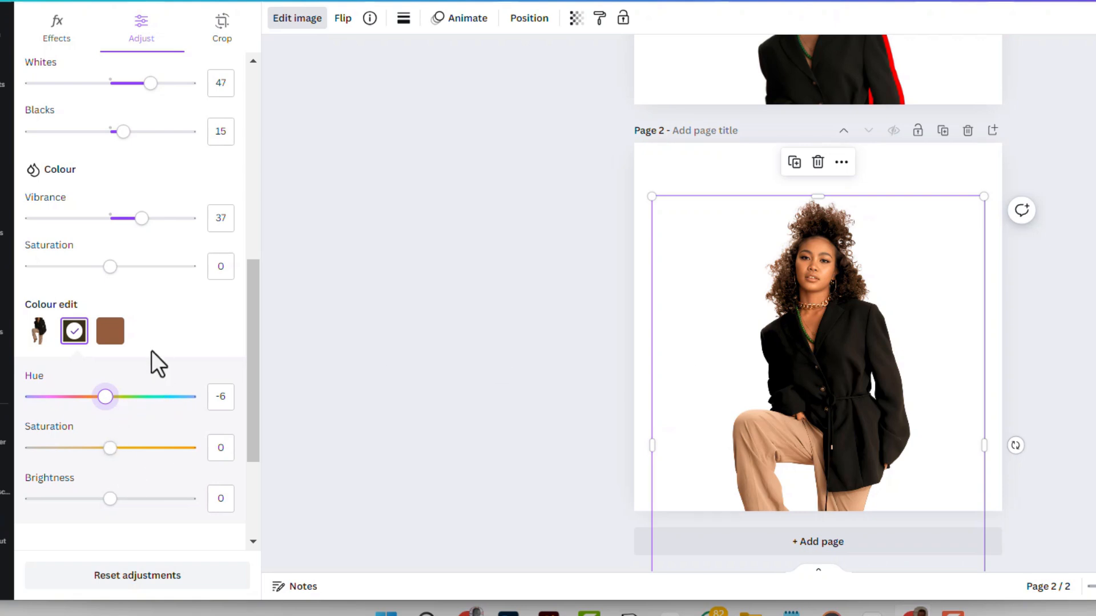
scroll(151, 360, down, 2)
click(214, 304)
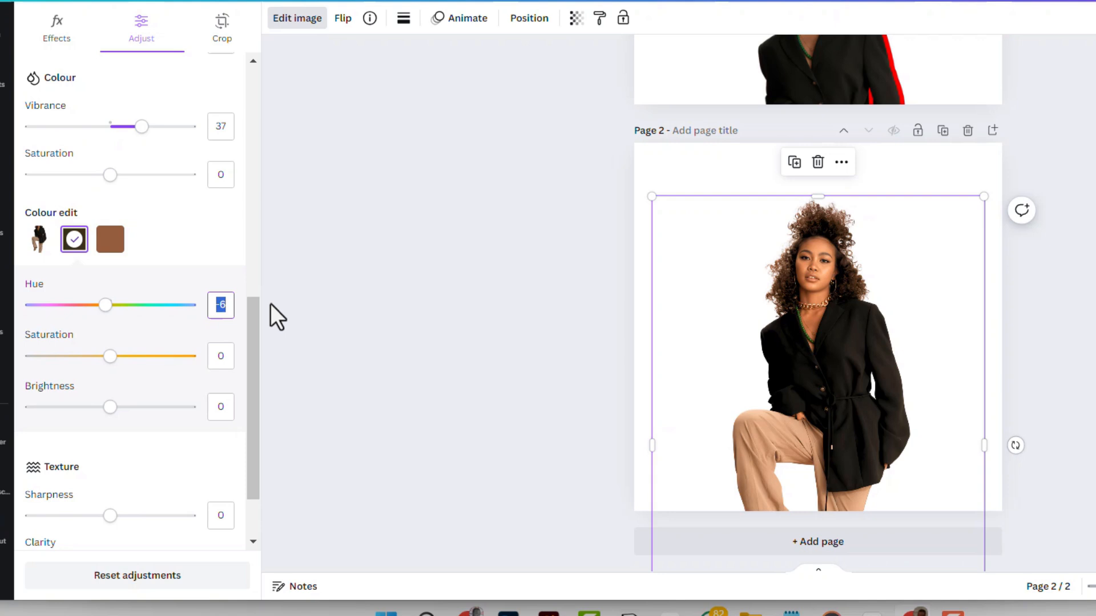
text(0)
key(Return)
Try a Hue of 76 on the photo's brown colour in Colour edit, and reset it to 0.
click(110, 240)
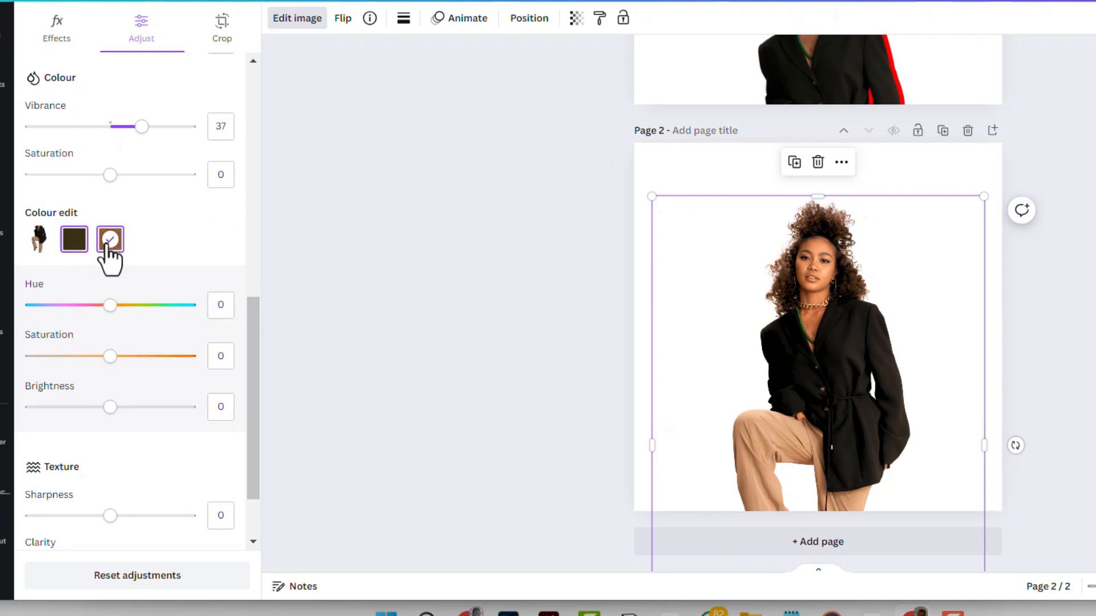
drag(109, 312, 266, 309)
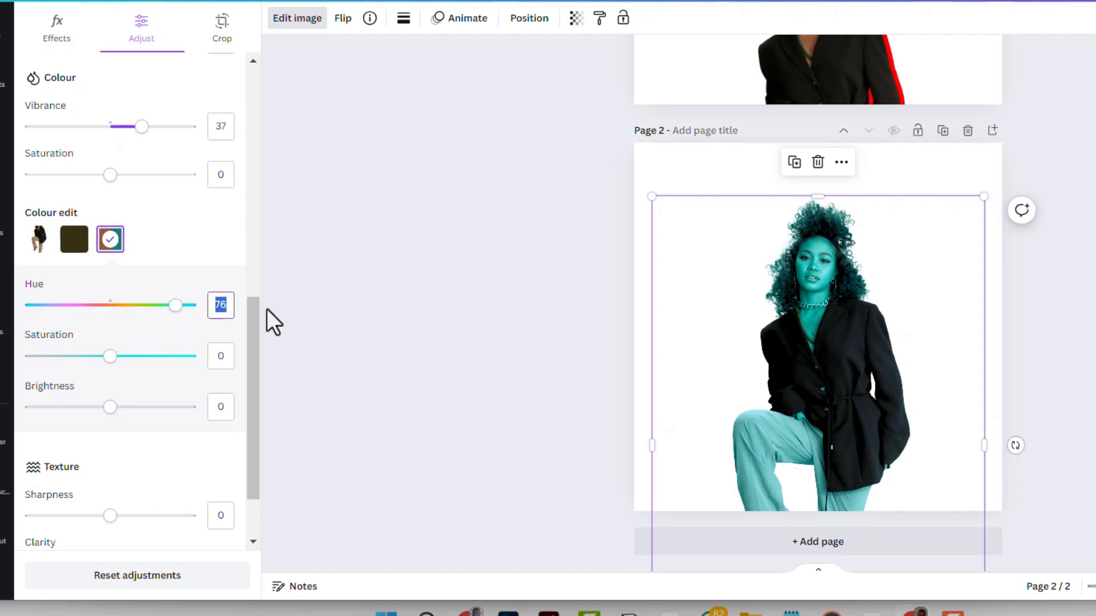
text(0)
key(Return)
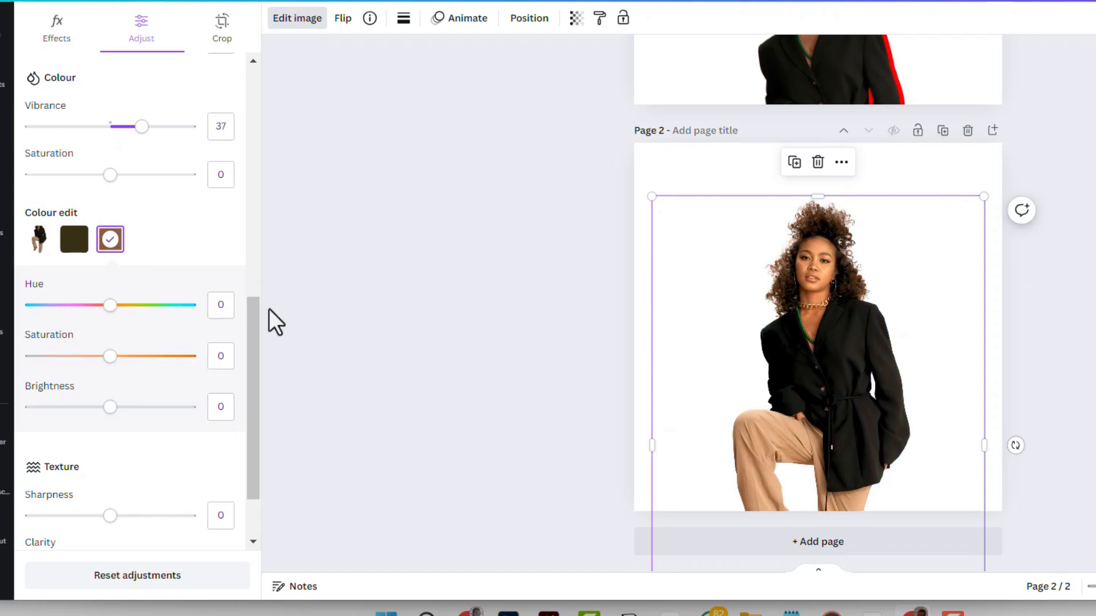
Set the photo's Clarity to 21 and move the photo to the lower-right part of page 2.
scroll(180, 302, down, 3)
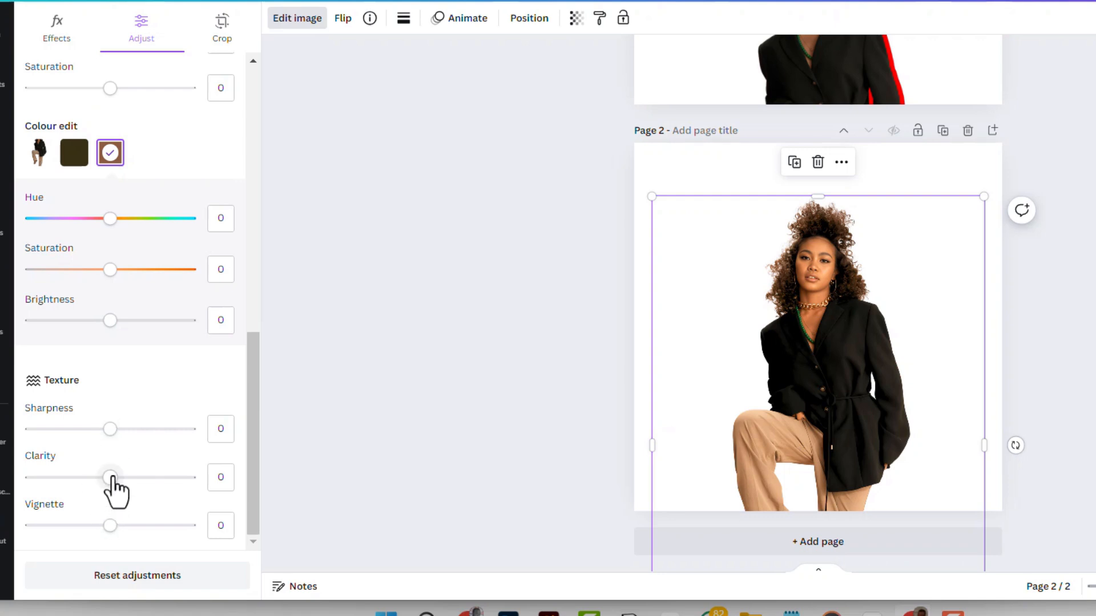
drag(113, 478, 127, 476)
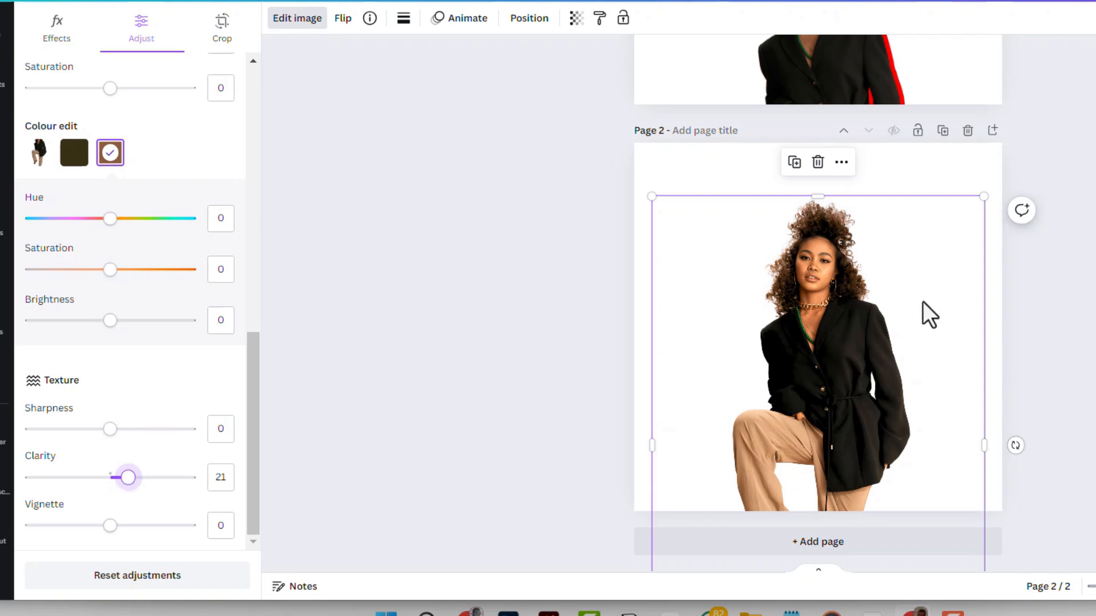
drag(833, 366, 891, 409)
click(703, 333)
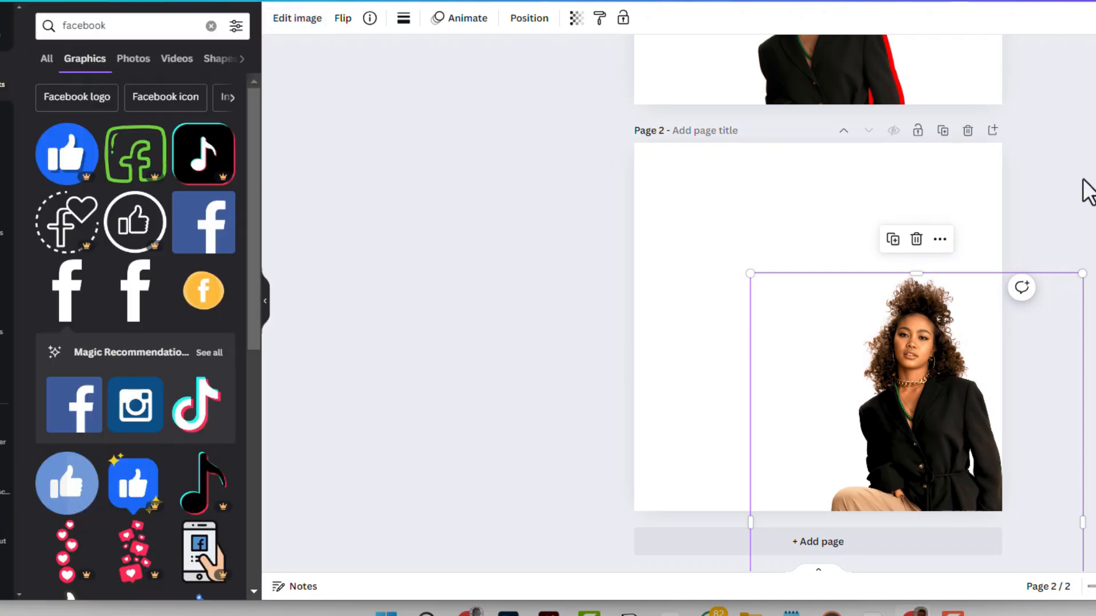
click(1083, 179)
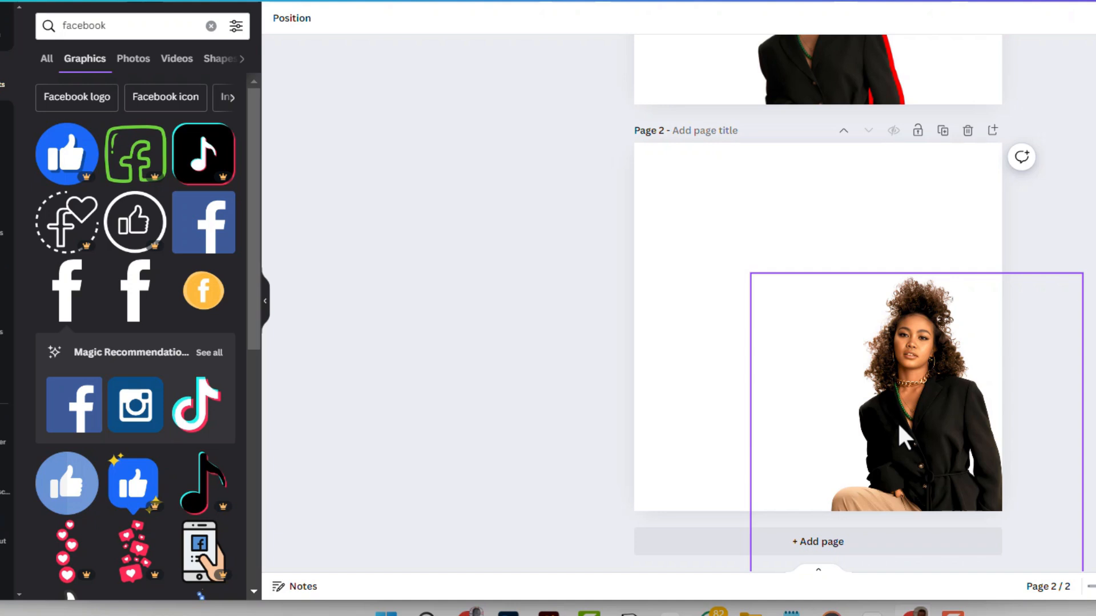
Duplicate the adjusted photo and place the copy beside it on the left half of the page.
click(927, 391)
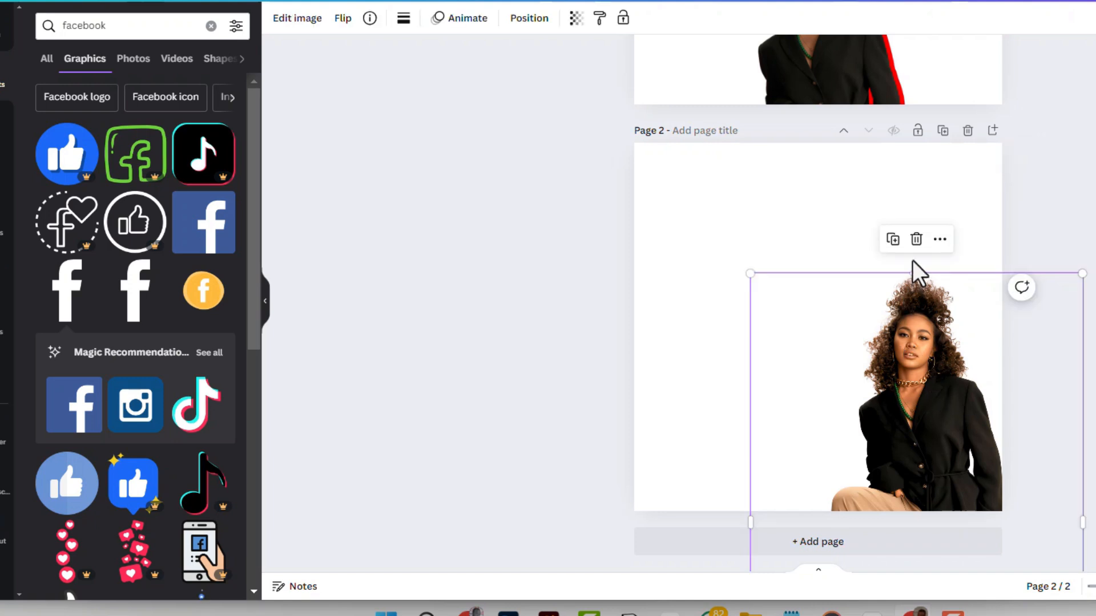
click(892, 239)
drag(766, 387, 763, 416)
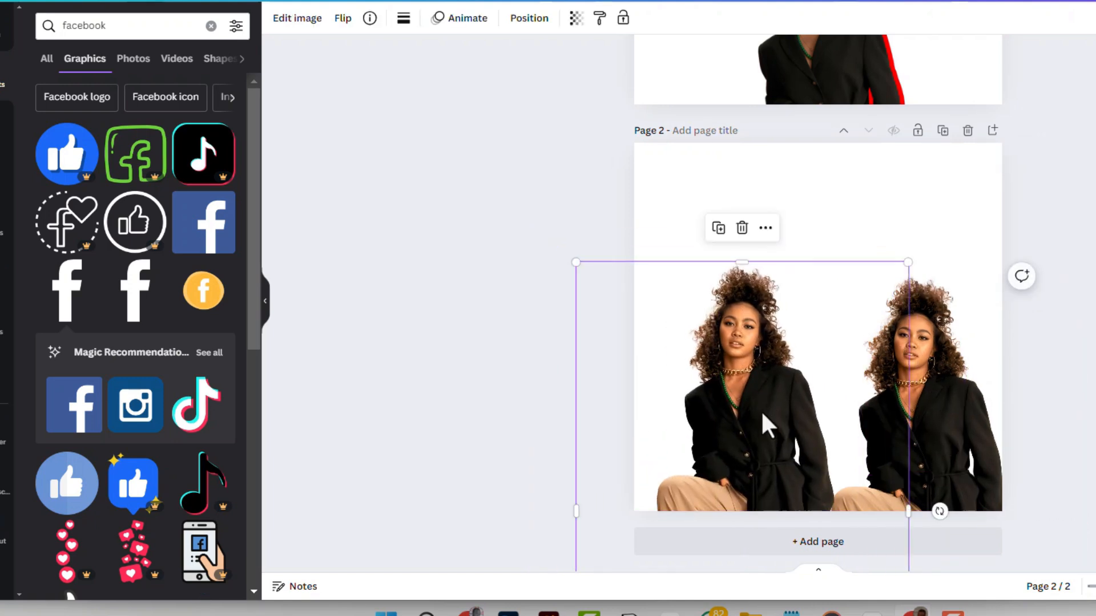
Reset all image adjustments on the copied photo.
click(286, 22)
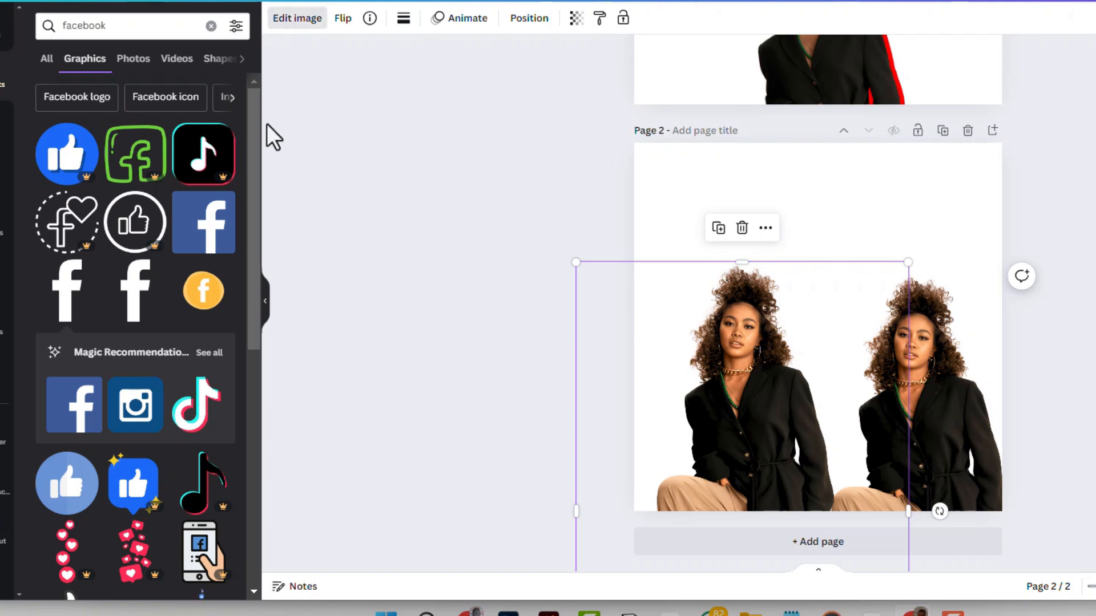
click(147, 24)
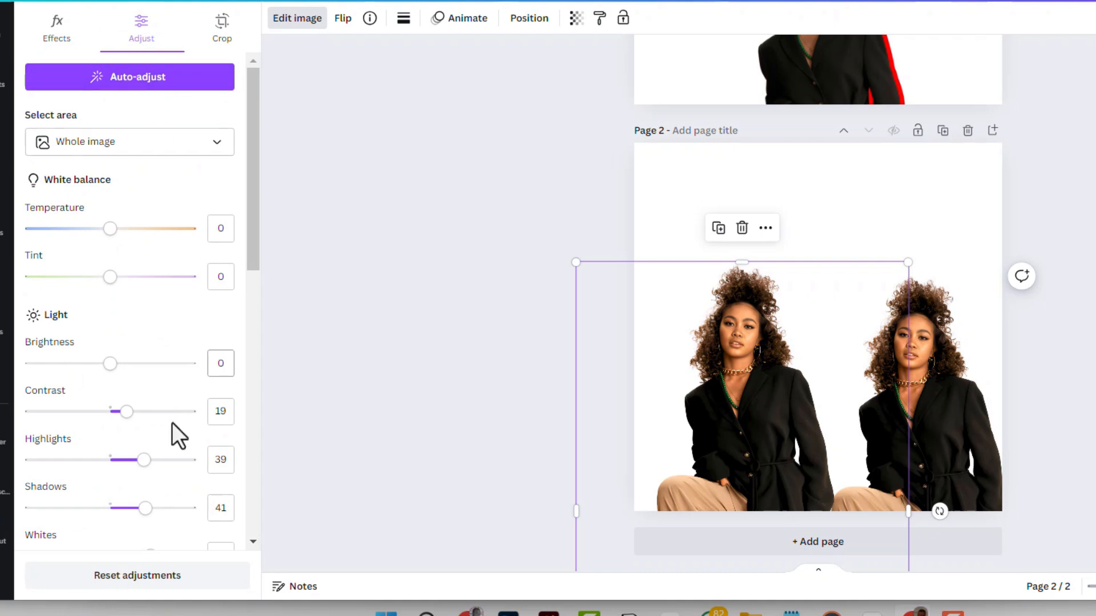
scroll(172, 422, down, 8)
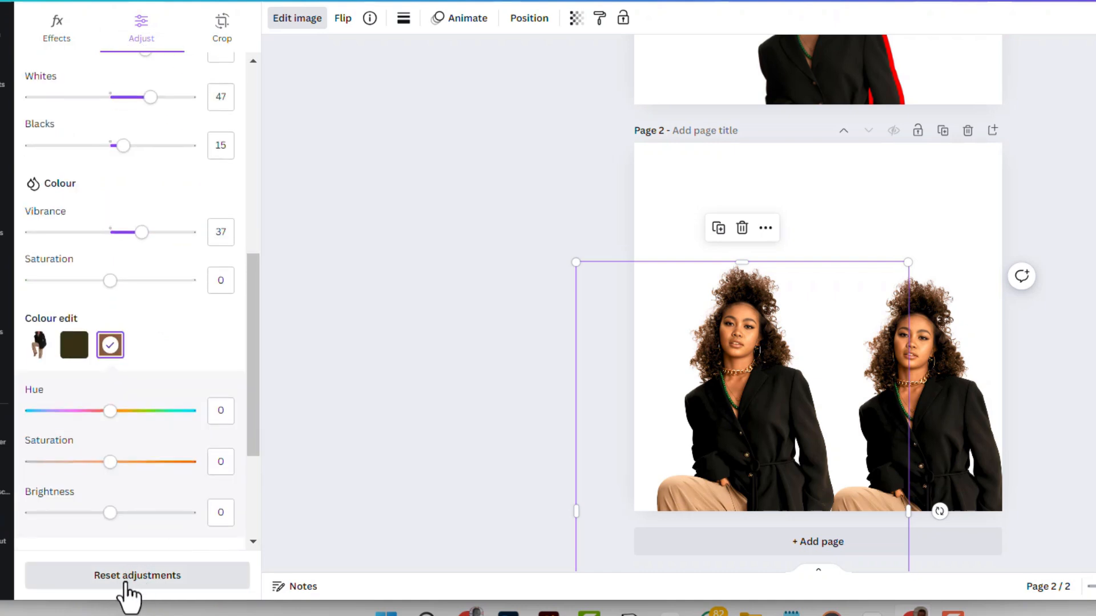
click(126, 583)
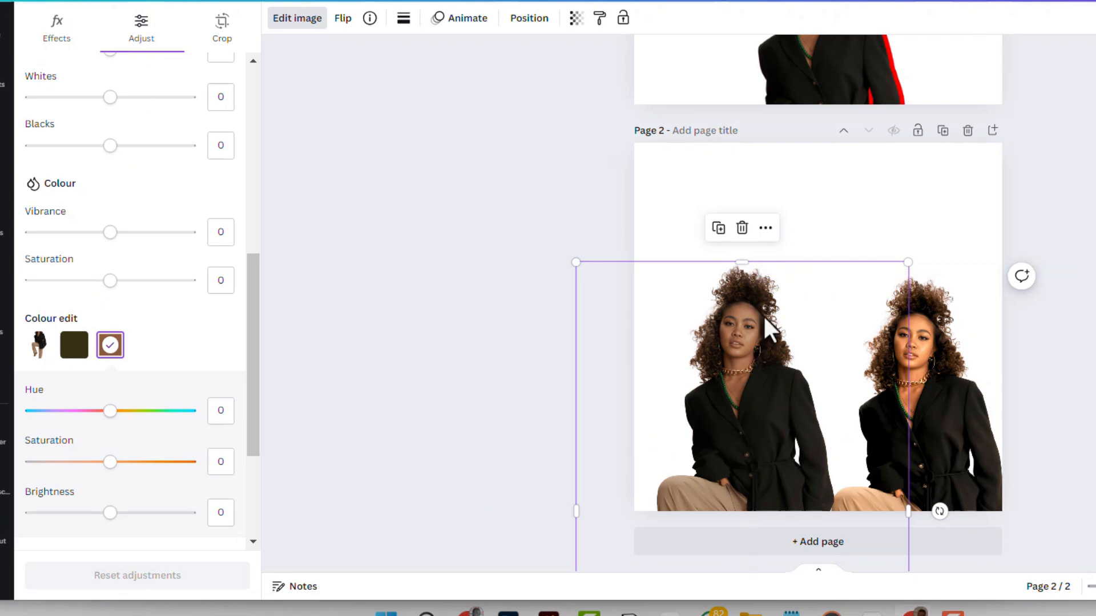
Duplicate the unadjusted photo and arrange both copies side by side, one overlapping the adjusted photo and the other at the page's left edge.
click(717, 228)
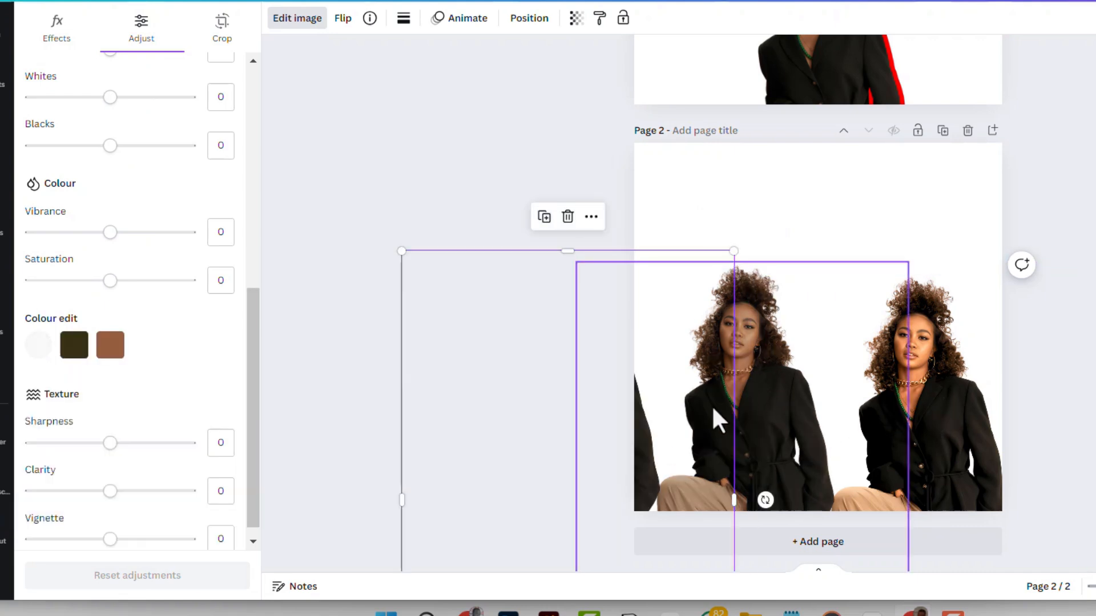
drag(772, 425, 880, 413)
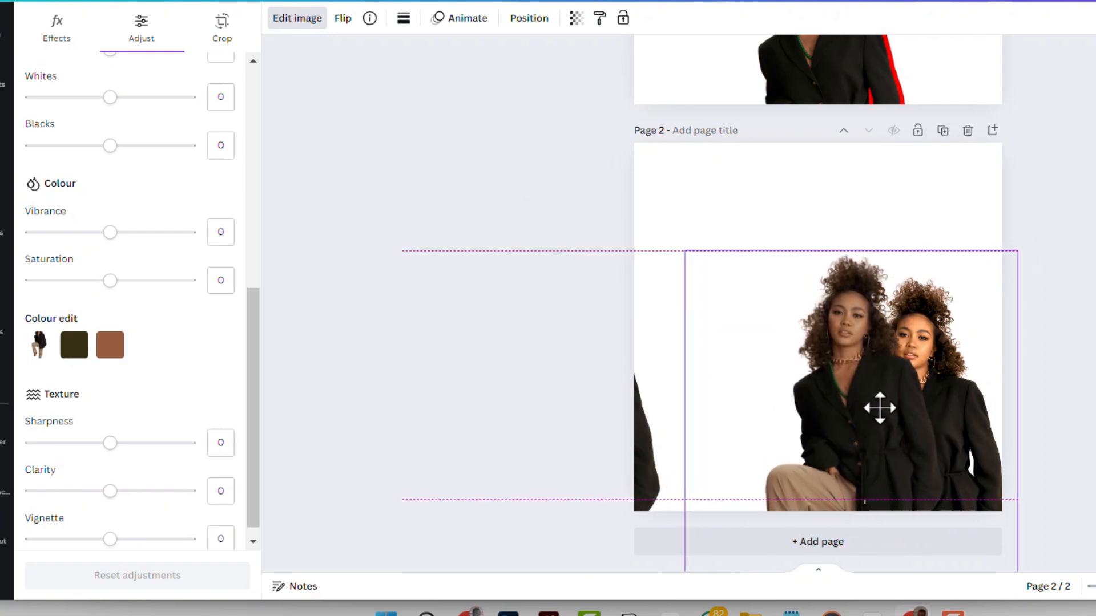
drag(645, 467, 782, 464)
click(855, 247)
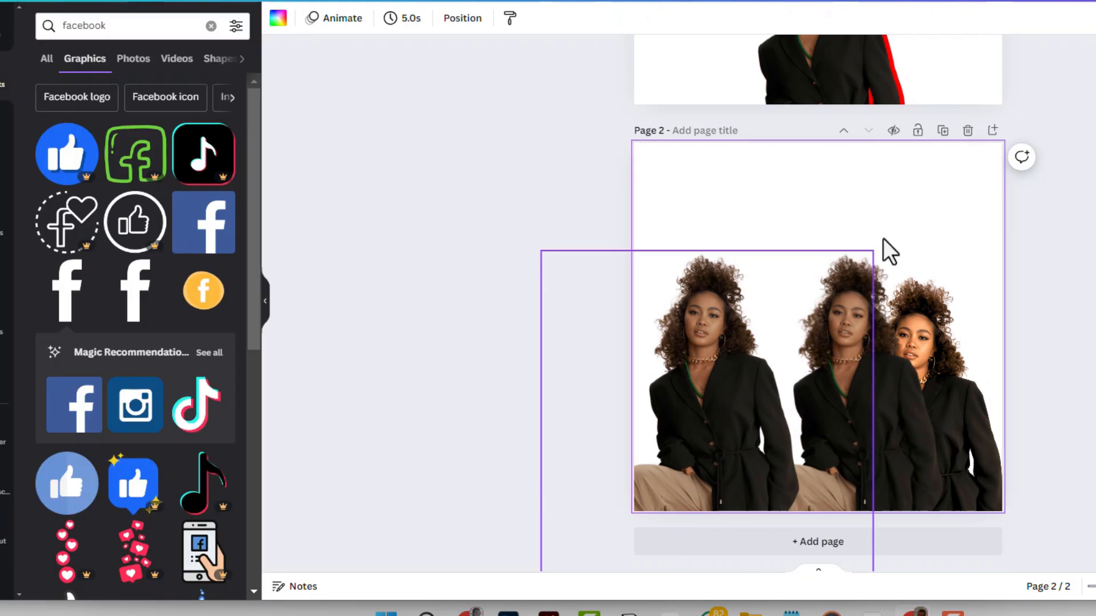
Crop the leftmost copy's frame from its right side and move the middle copy clear of the adjusted photo's face.
click(854, 289)
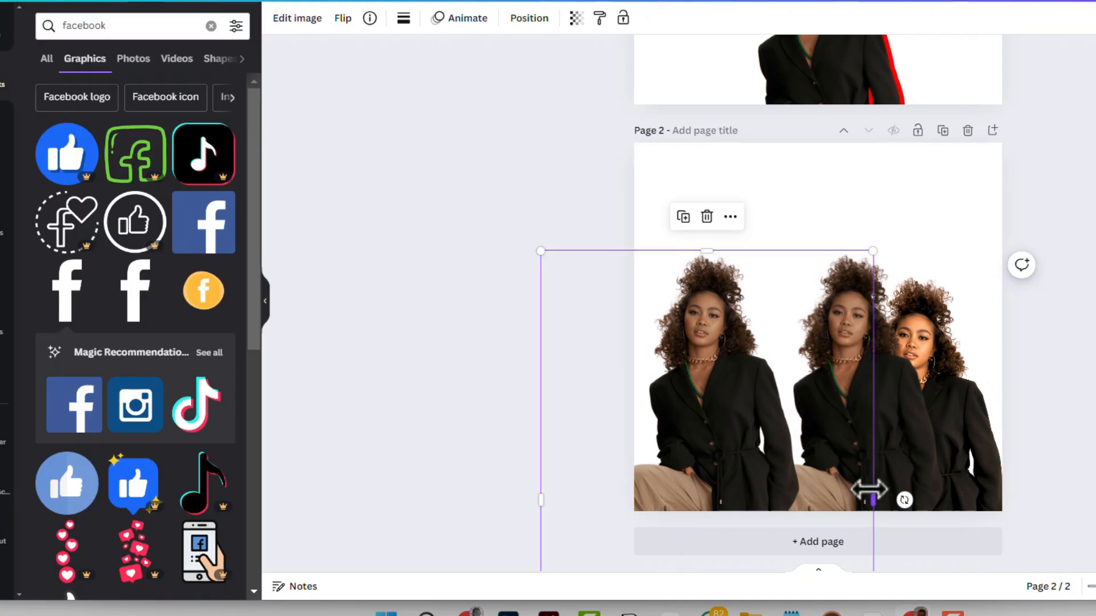
drag(873, 500, 805, 494)
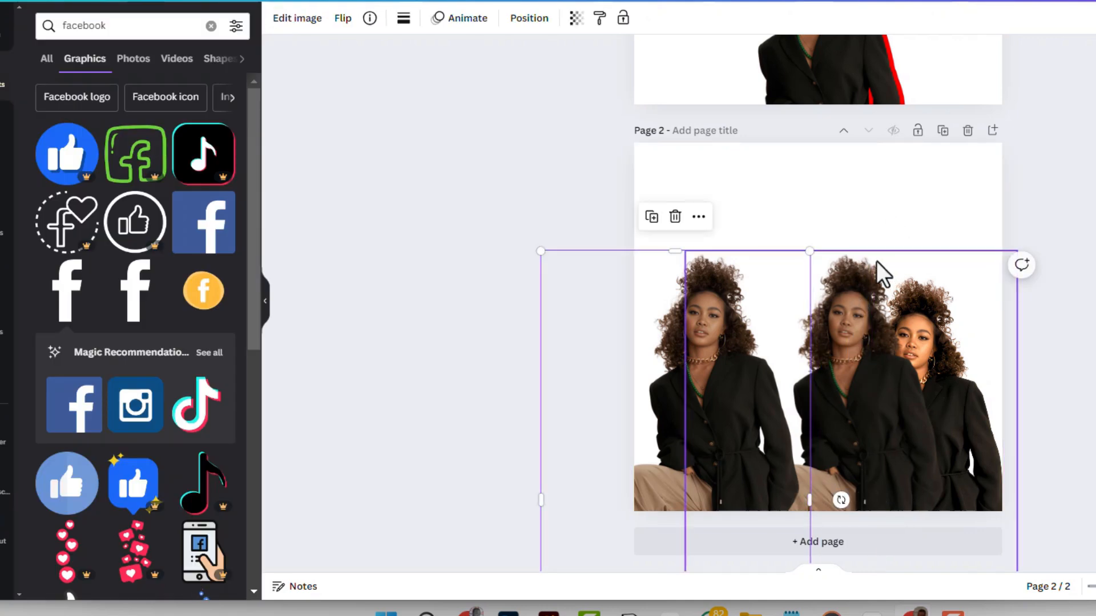
click(848, 306)
drag(847, 303, 819, 304)
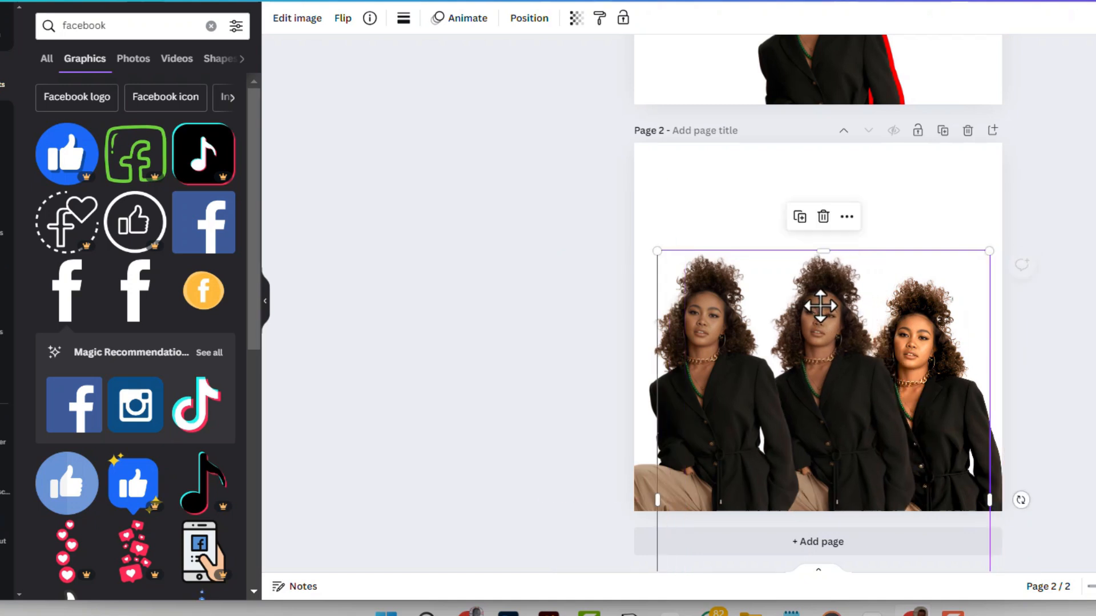
Auto-adjust the colours of the middle copy and lower it slightly to line up between the other two photos.
click(288, 20)
click(140, 25)
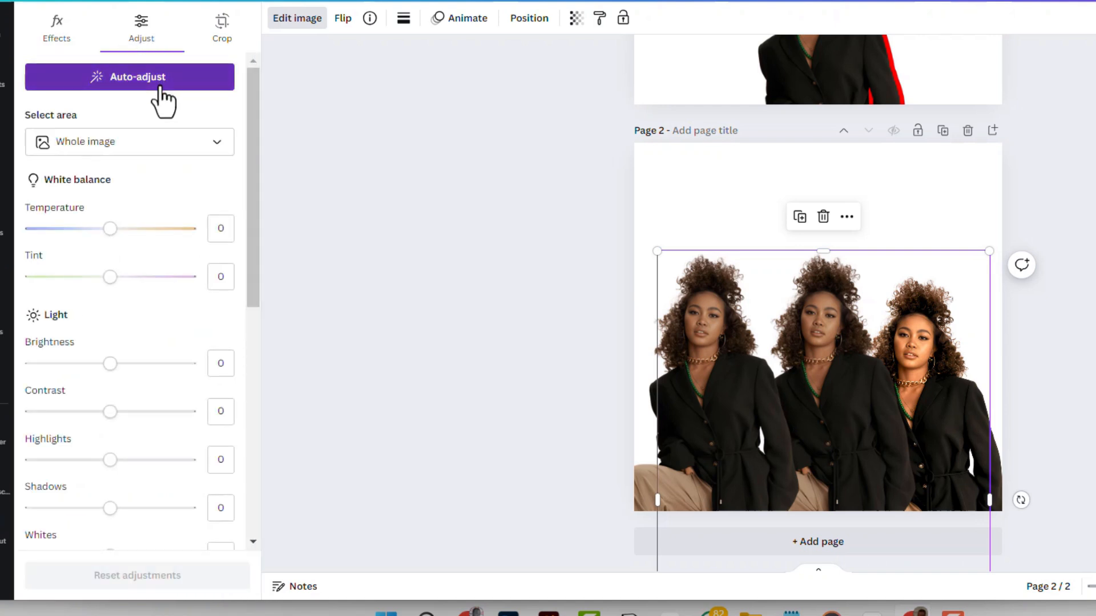
click(102, 87)
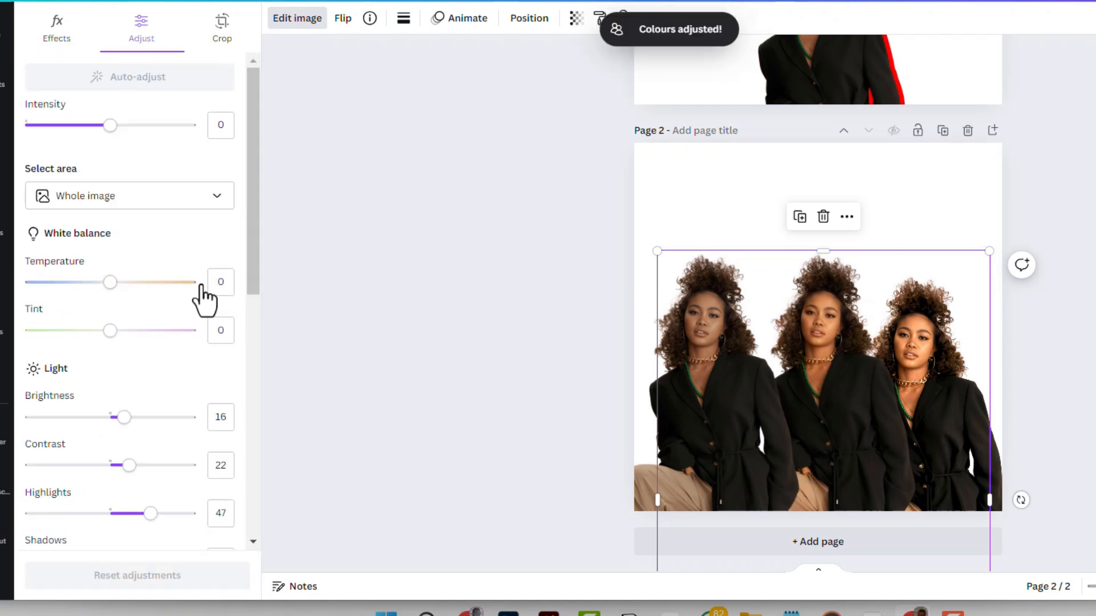
click(1049, 200)
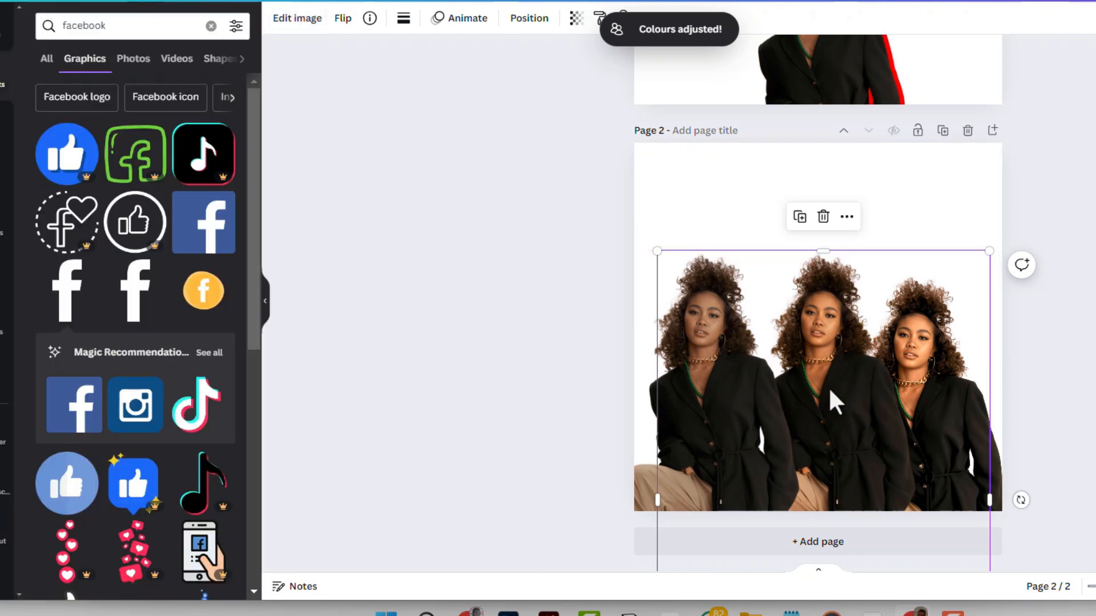
drag(832, 392, 832, 423)
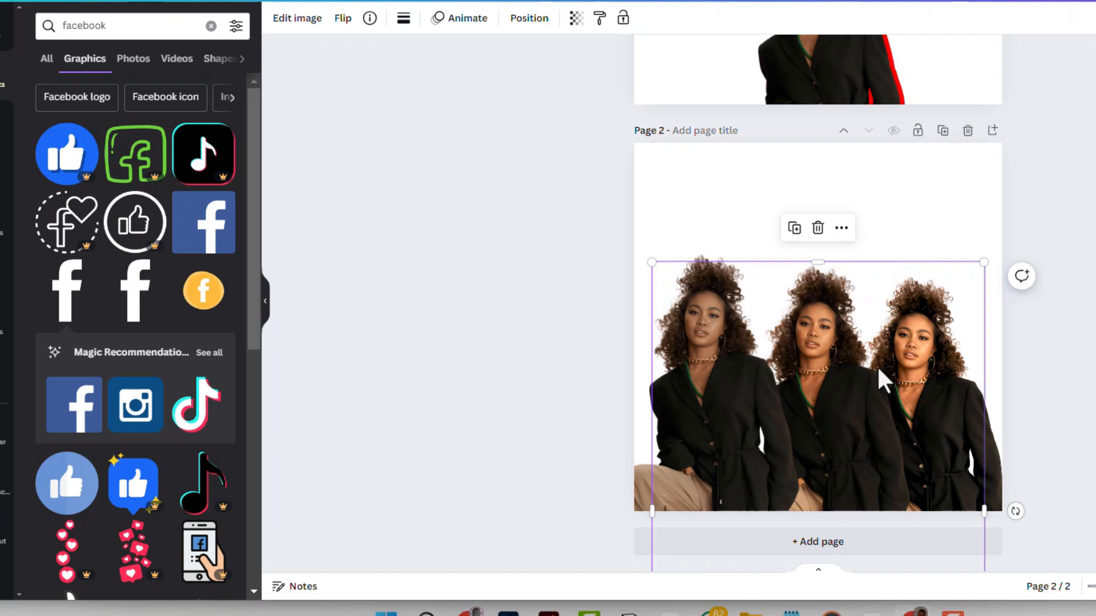
click(924, 194)
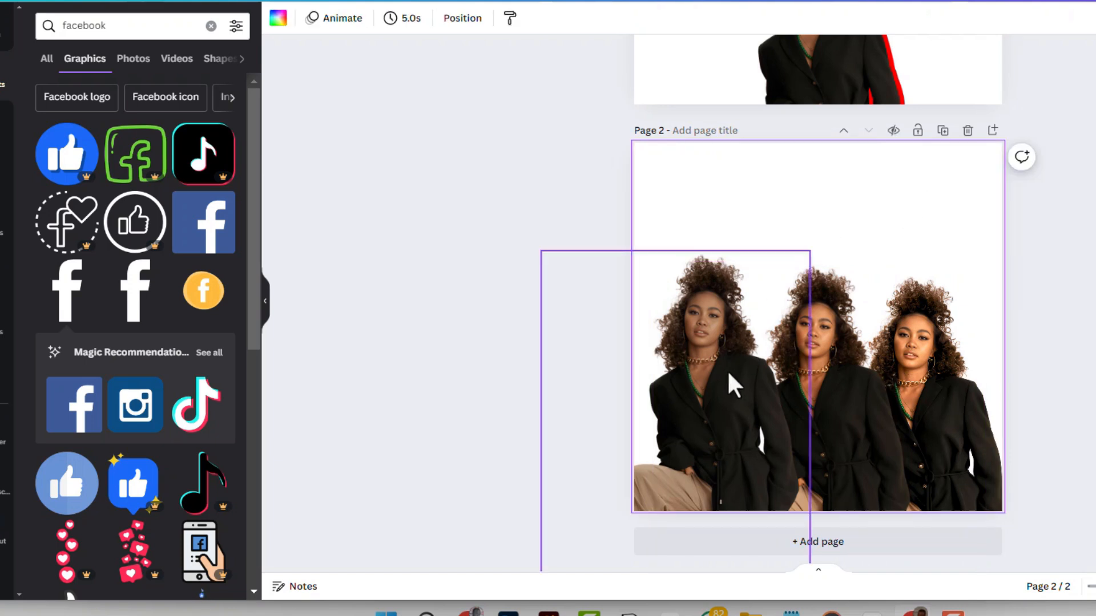
Delete the leftmost and middle copies and move the remaining adjusted photo to the centre of page 2.
click(748, 407)
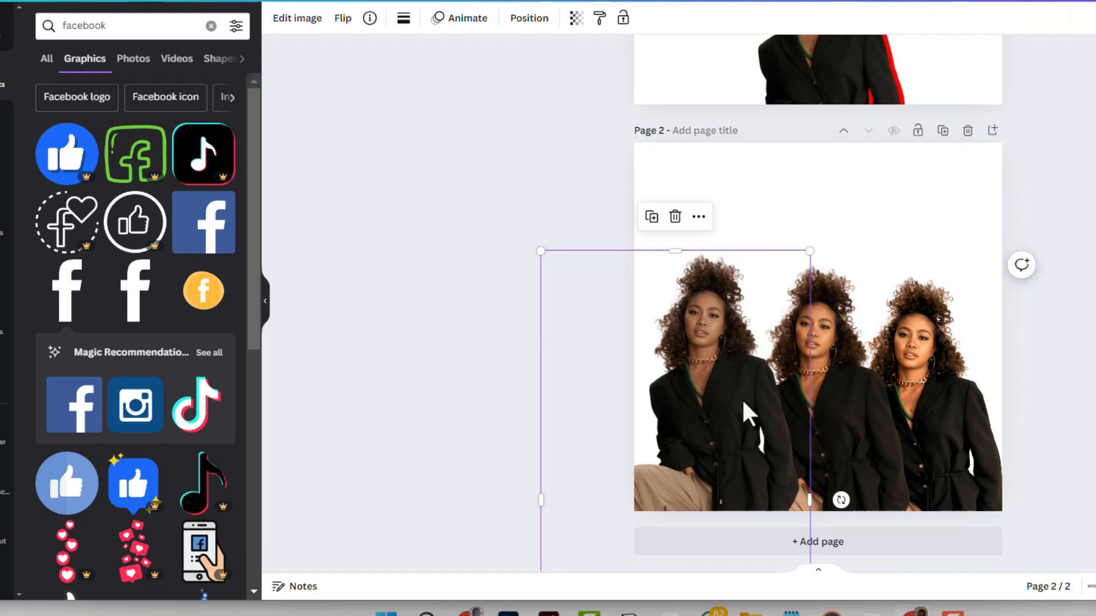
key(Delete)
click(803, 383)
key(Delete)
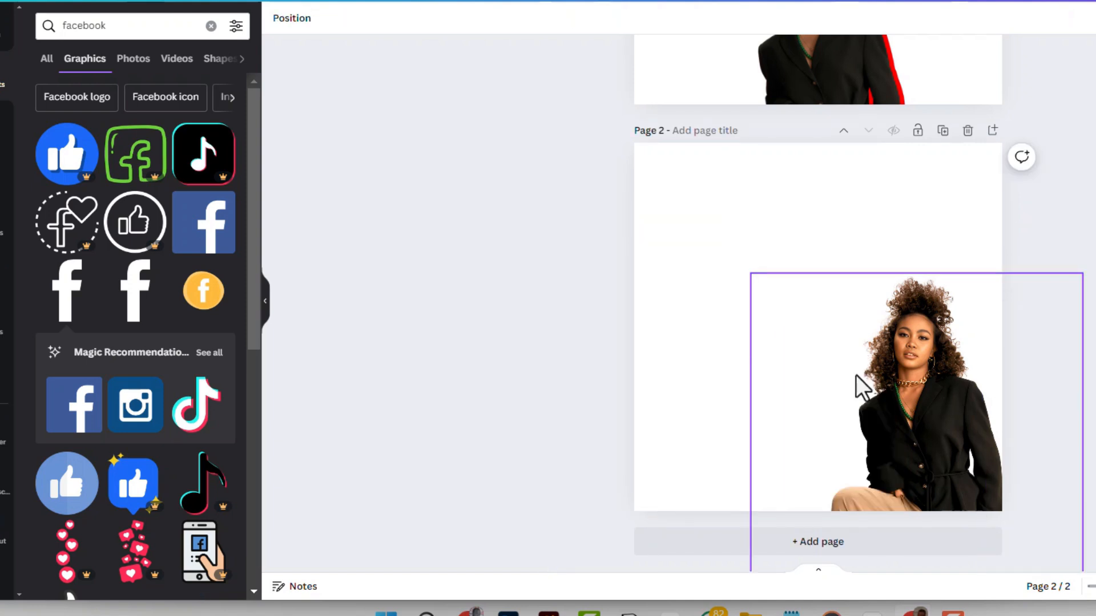
drag(934, 404, 852, 370)
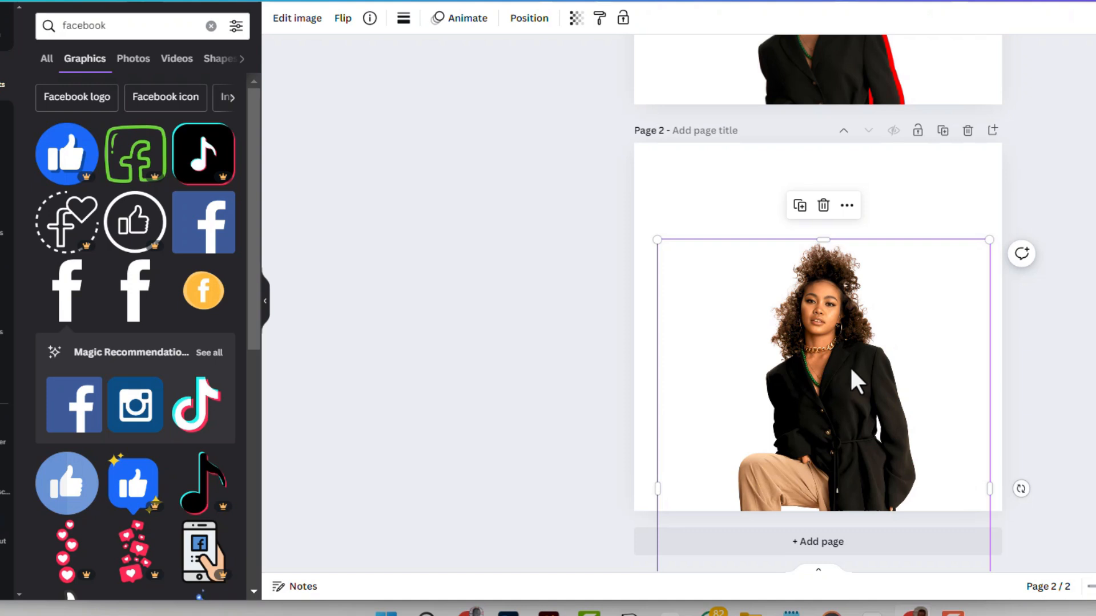
drag(852, 371, 856, 319)
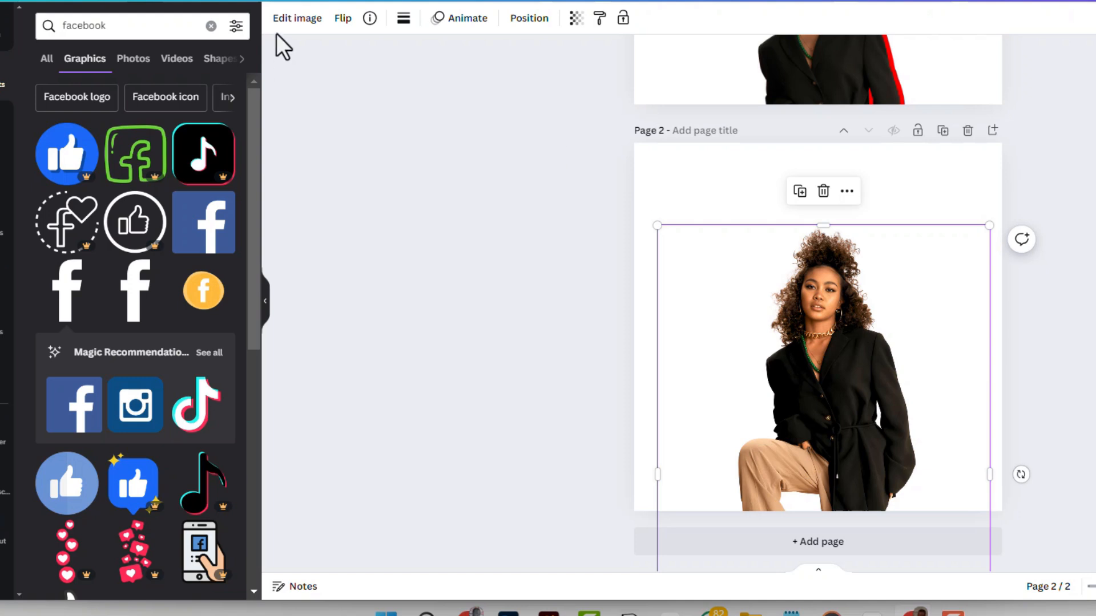
Apply a Drop shadow effect to the centred photo.
click(295, 20)
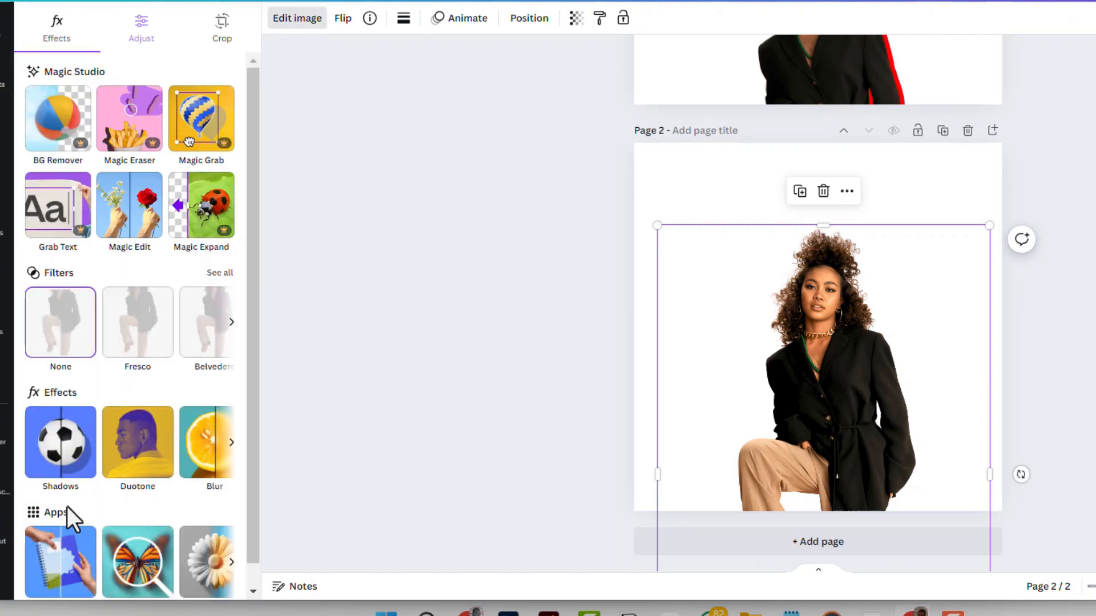
click(68, 472)
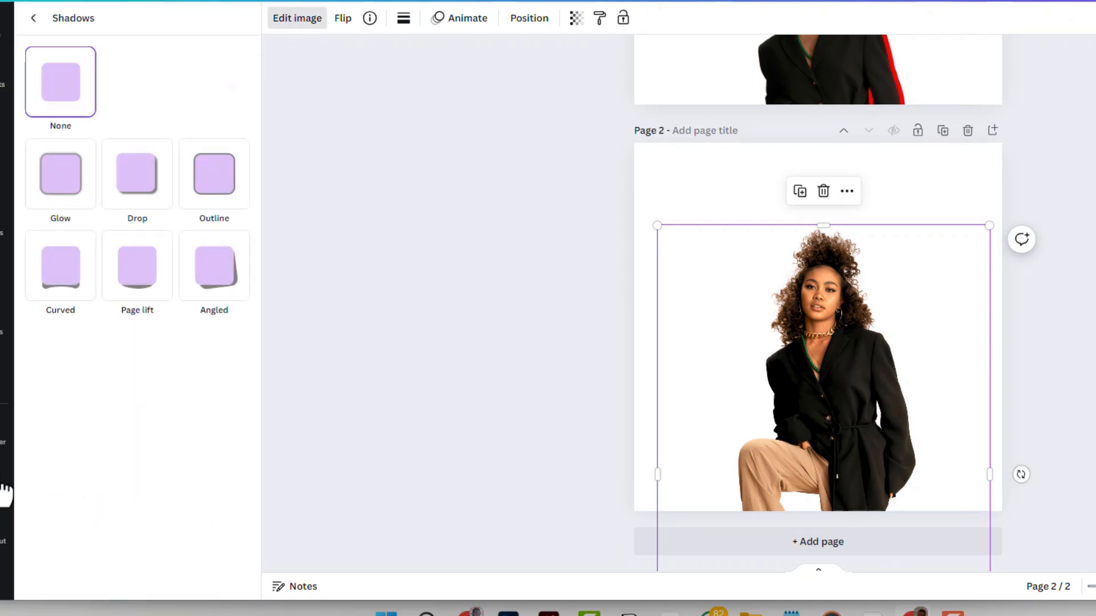
click(133, 184)
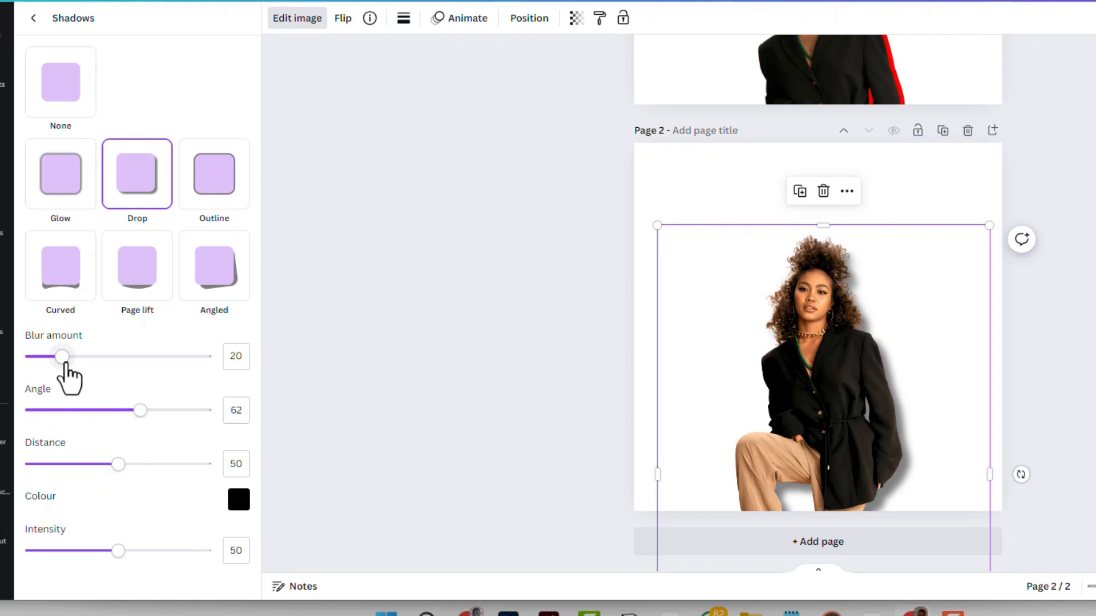
Set the drop shadow's blur amount to 38, angle to 59, distance to 79 and intensity to 32.
drag(65, 364, 80, 365)
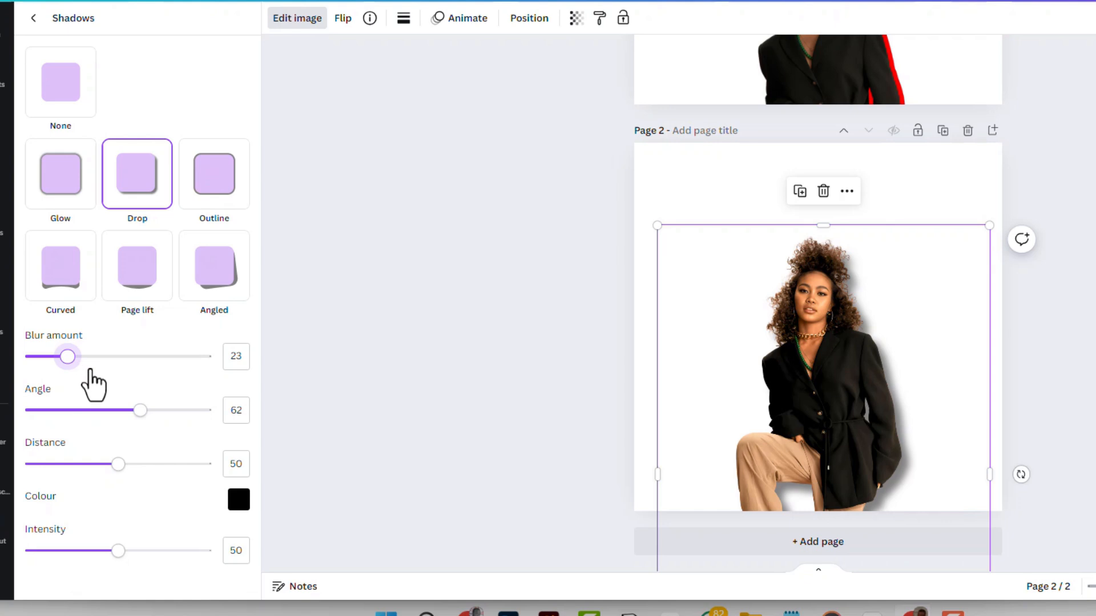
drag(132, 425, 170, 464)
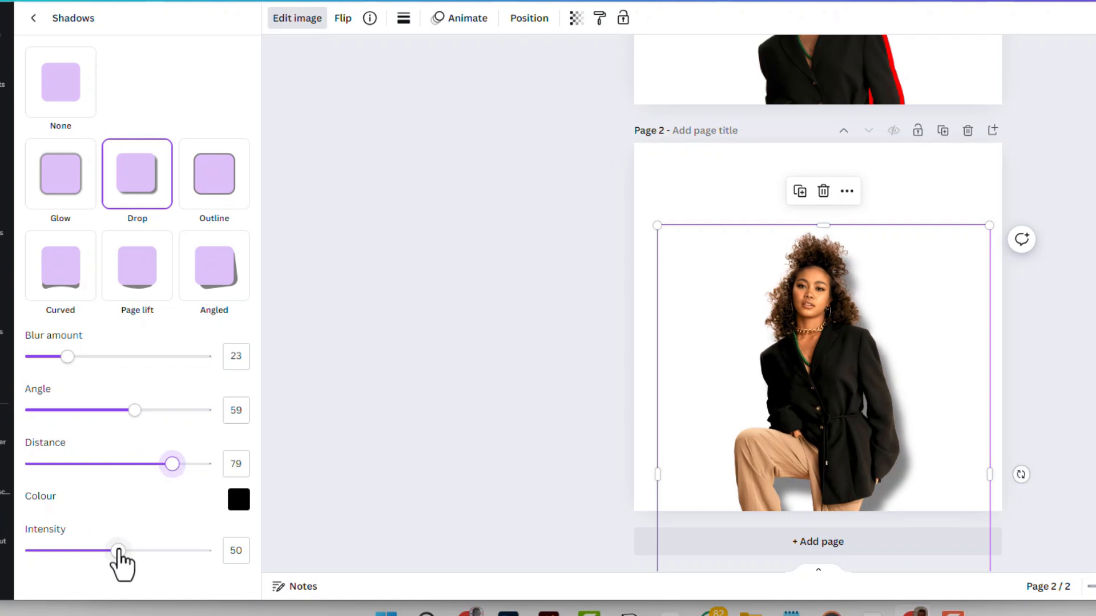
drag(119, 551, 85, 552)
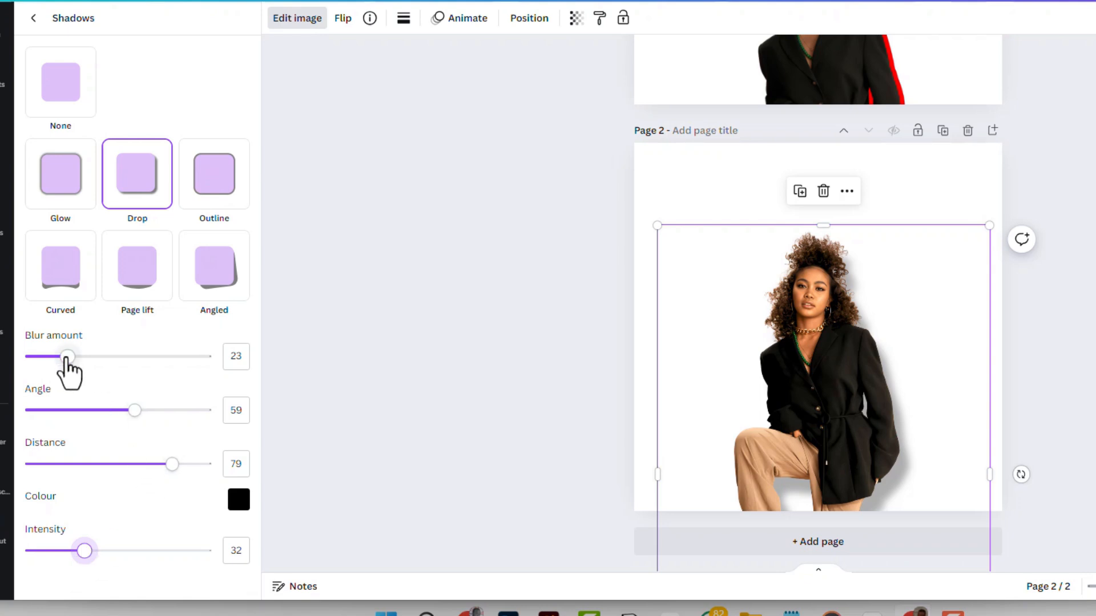
drag(71, 358, 116, 377)
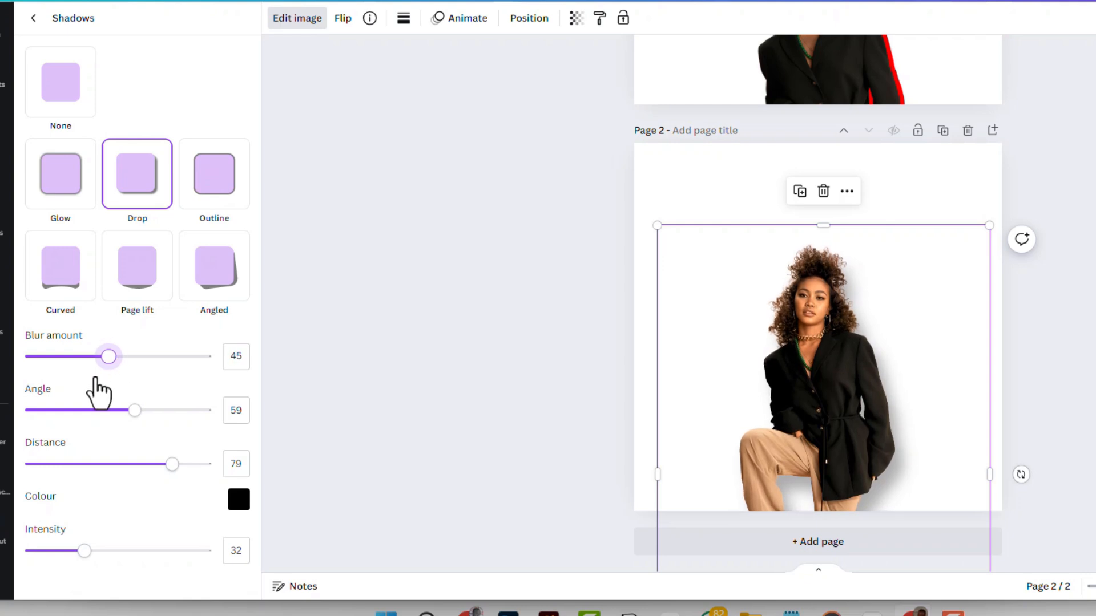
click(96, 378)
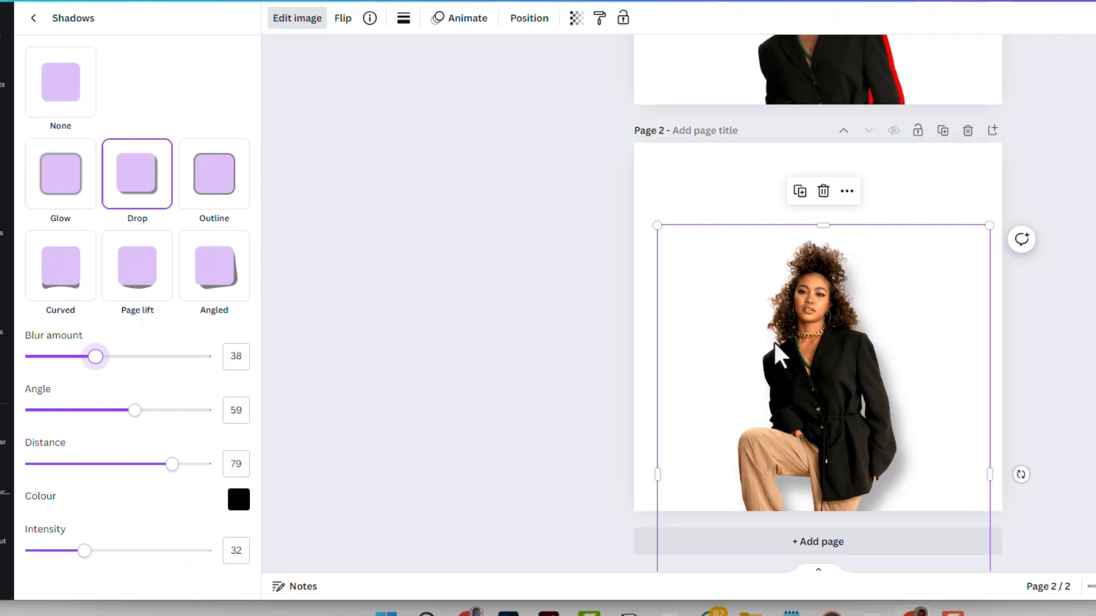
Move the shadowed photo to the page's lower-right corner to view it there, and return it to the centre.
drag(844, 433, 919, 463)
click(1086, 256)
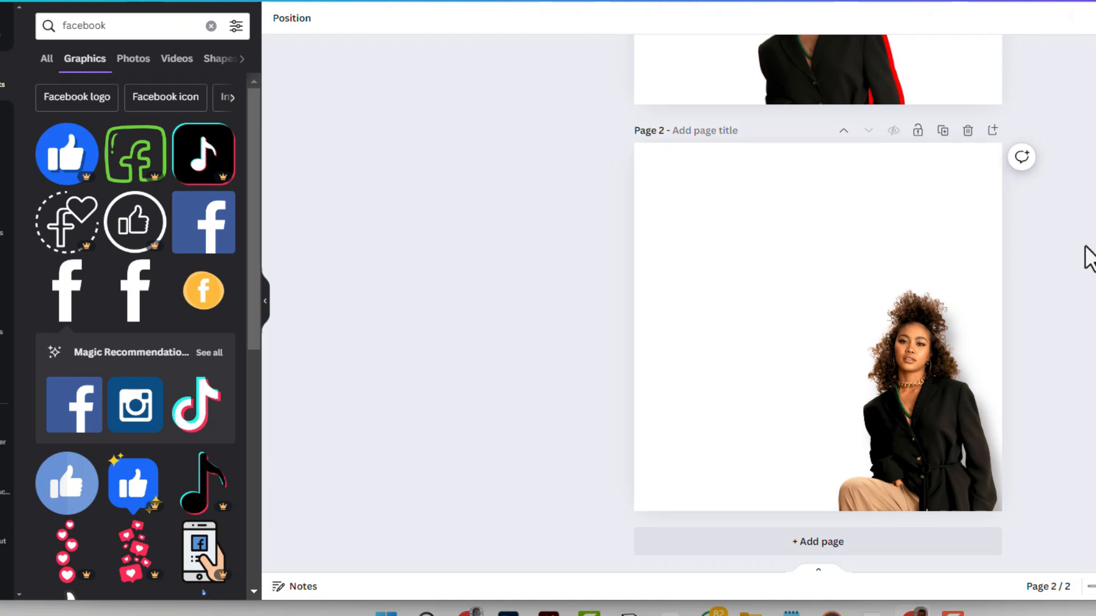
drag(915, 460, 821, 414)
click(1082, 251)
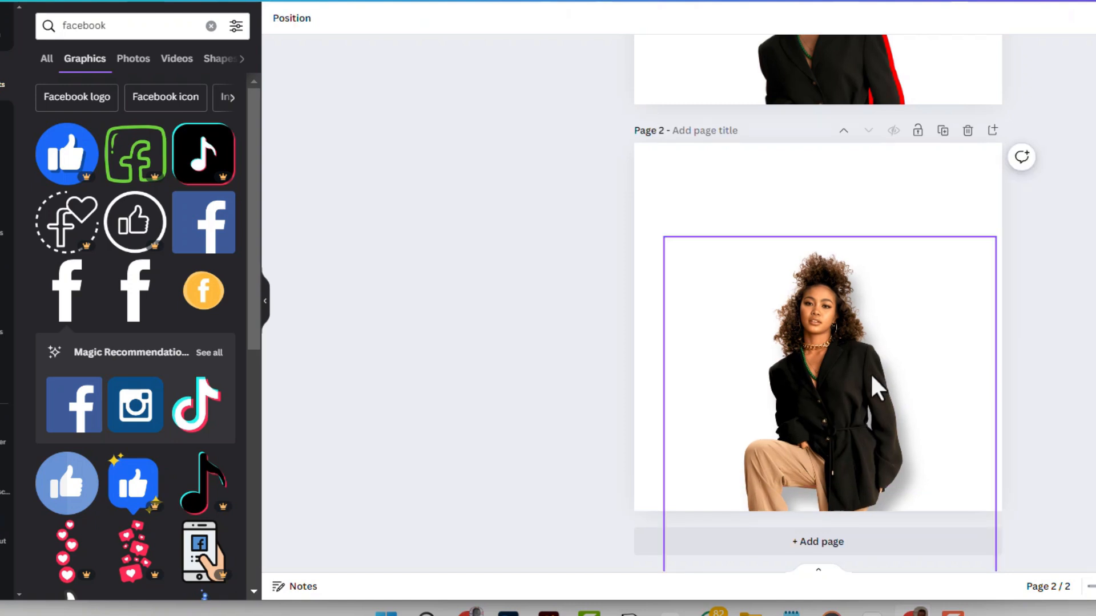